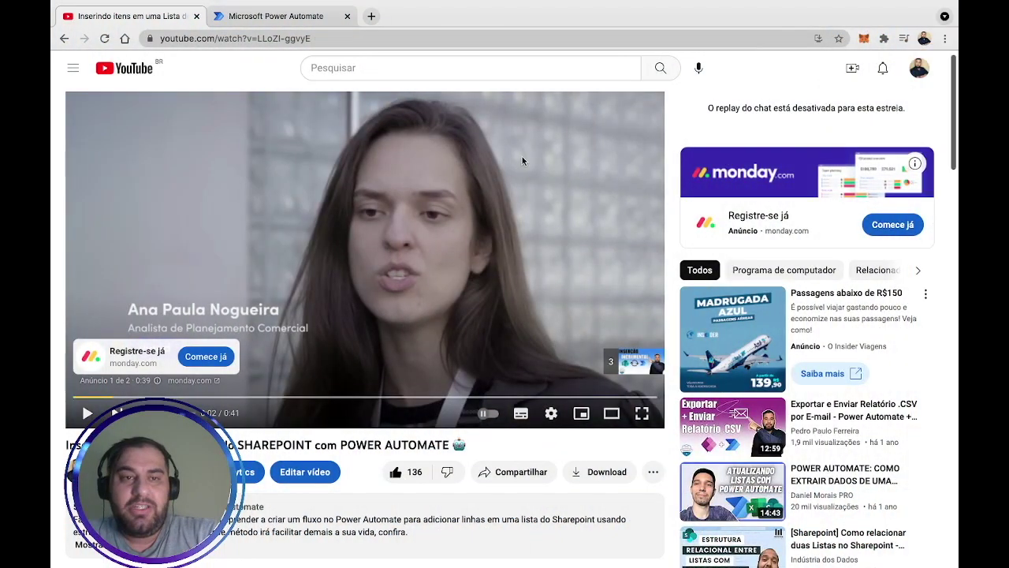
- Resume the YouTube ad and skip it with Pular anúncios
scroll(402, 292, down, 1)
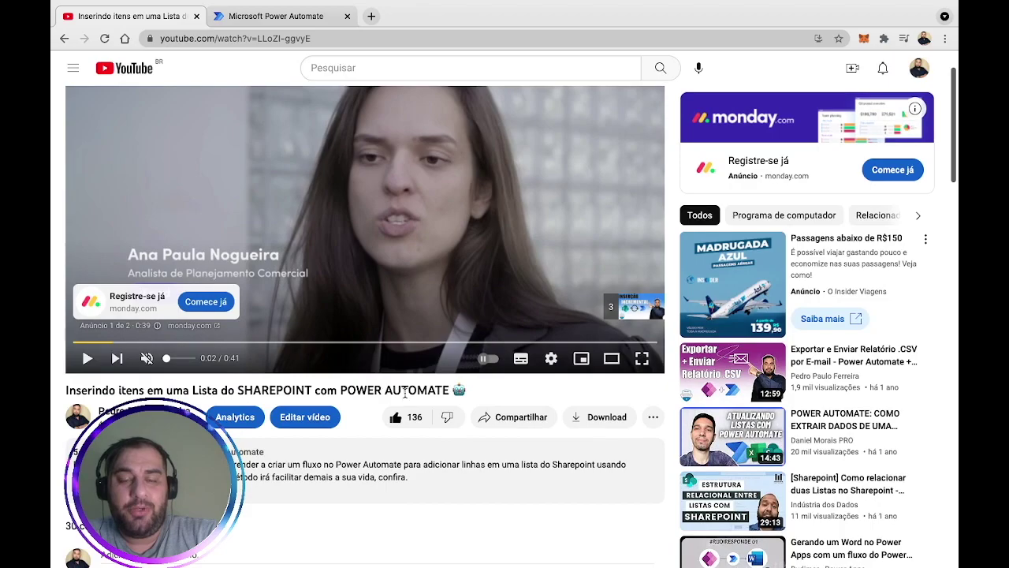
scroll(404, 391, down, 3)
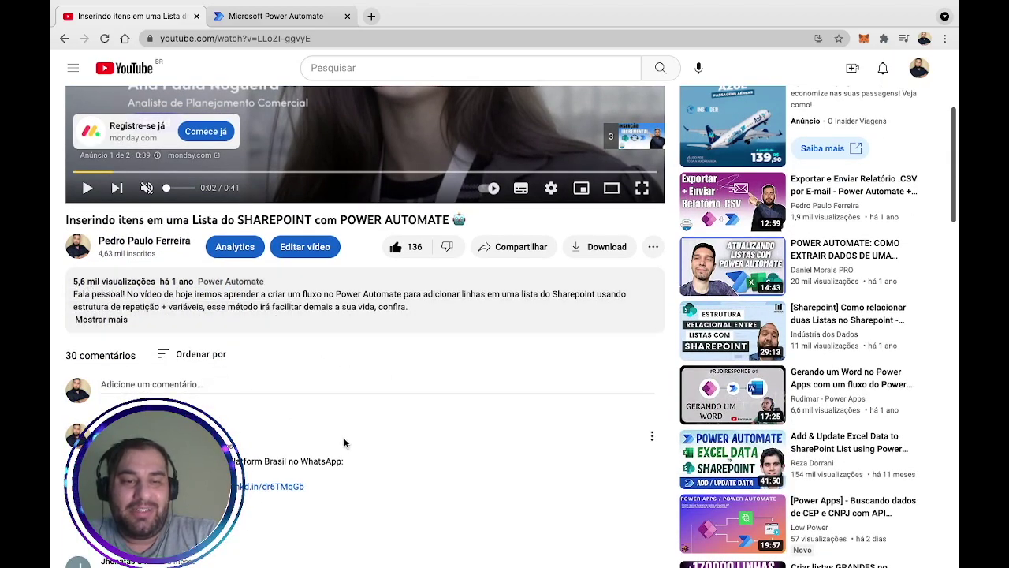
scroll(345, 437, down, 8)
scroll(350, 418, up, 6)
scroll(355, 379, up, 5)
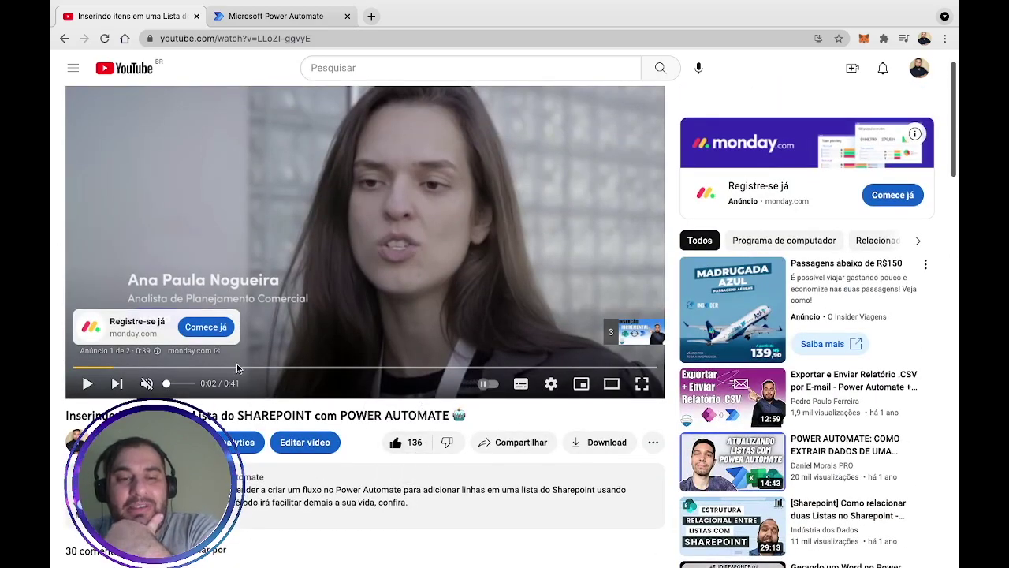
click(87, 383)
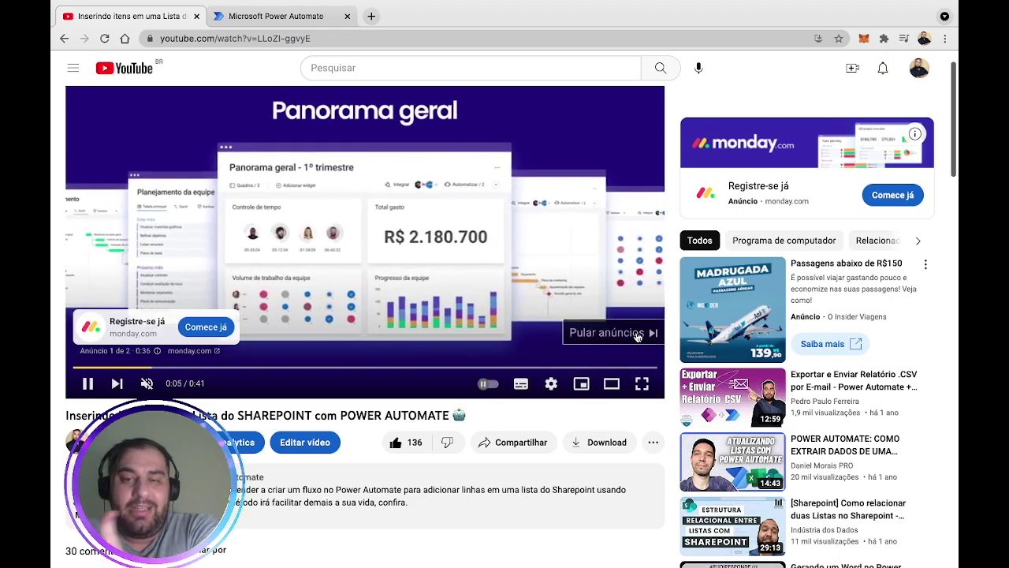
click(636, 334)
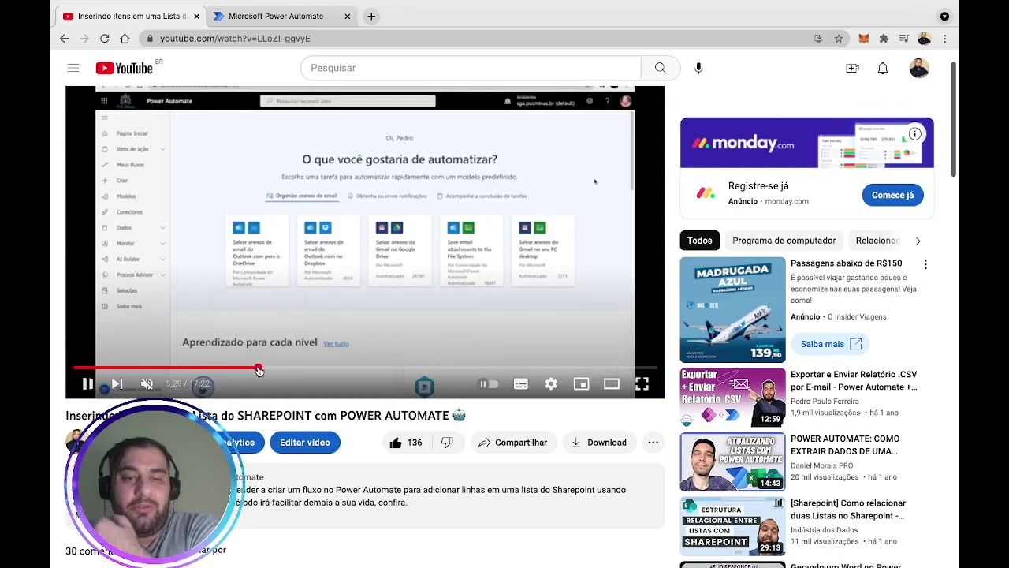
- Seek the tutorial past 8:00 to the Excel table scene, closing the overlay ad
drag(259, 368, 342, 367)
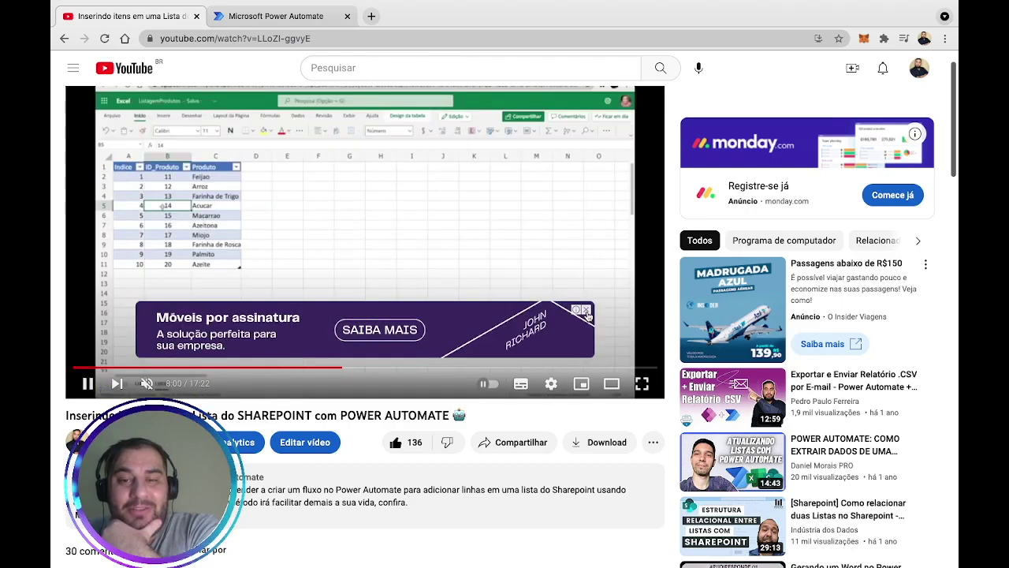
click(585, 310)
click(387, 367)
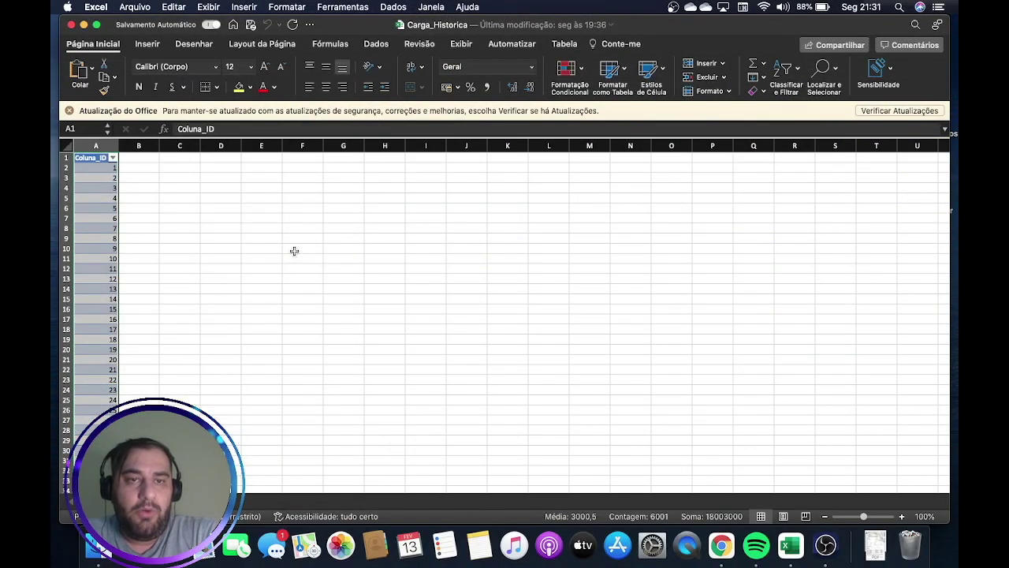
- Dismiss the Office update notice and scroll down to confirm Coluna_ID reaches 6000
click(227, 199)
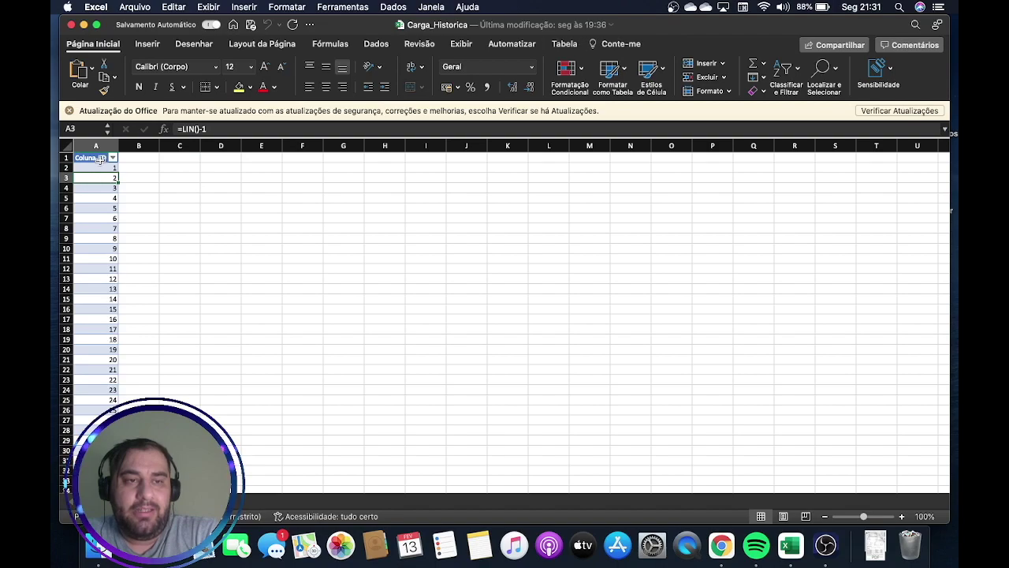
click(69, 110)
scroll(104, 179, down, 10)
scroll(104, 179, down, 10)
scroll(667, 129, down, 10)
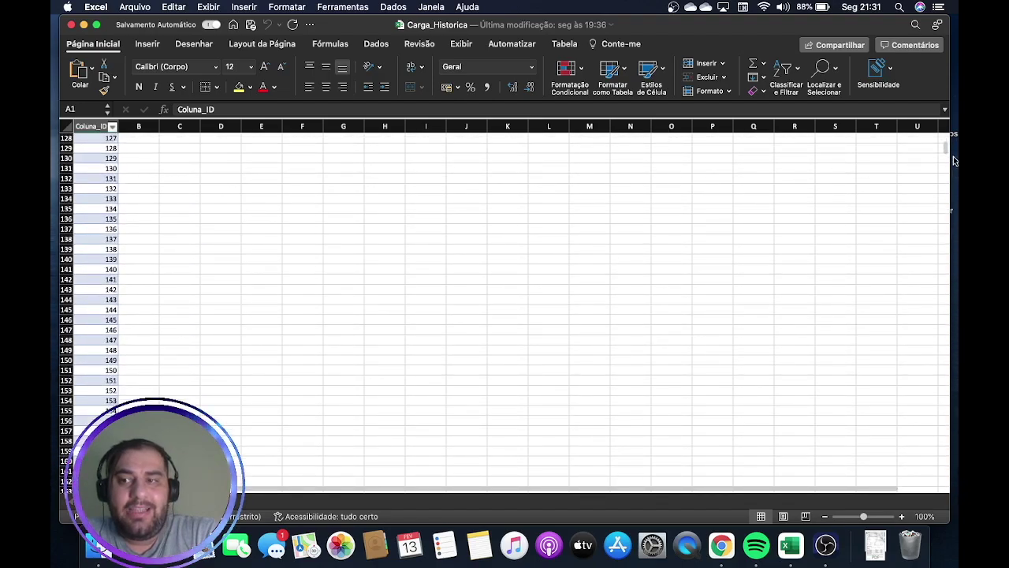
drag(945, 152, 945, 493)
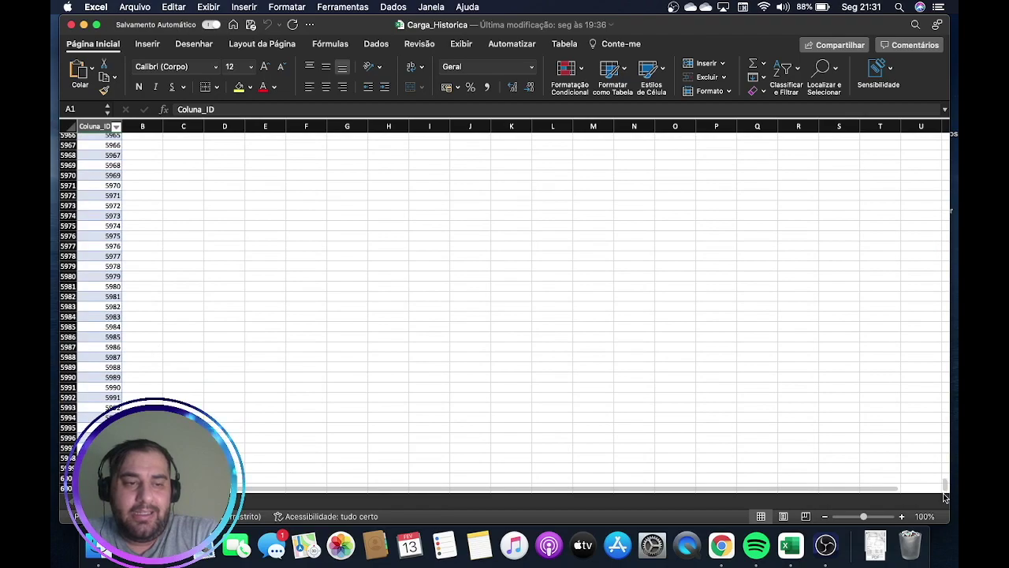
scroll(250, 350, down, 5)
scroll(250, 350, down, 1)
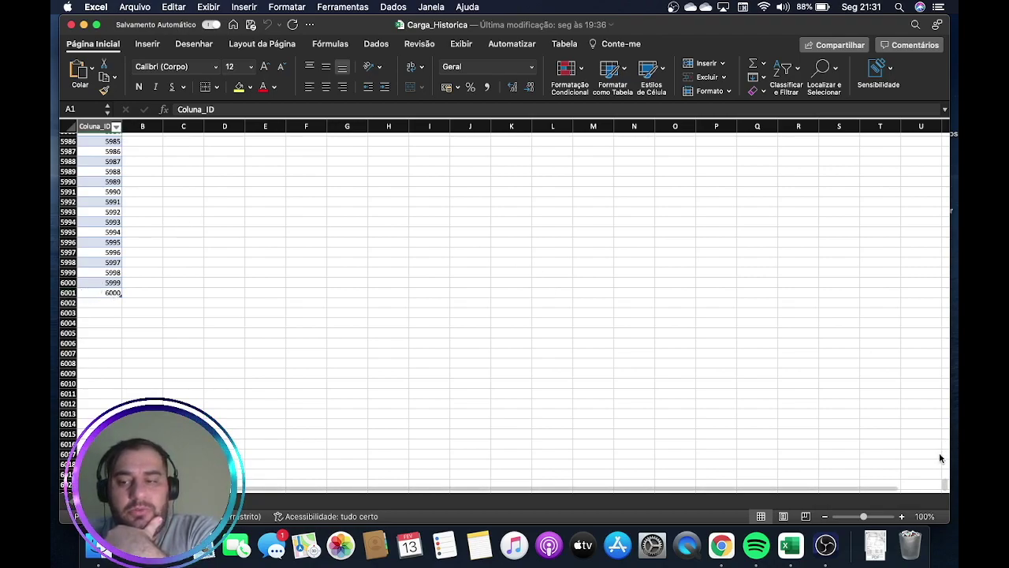
- Return to the top, inspect the ID formula, and show table Hist's design settings
drag(943, 484, 938, 130)
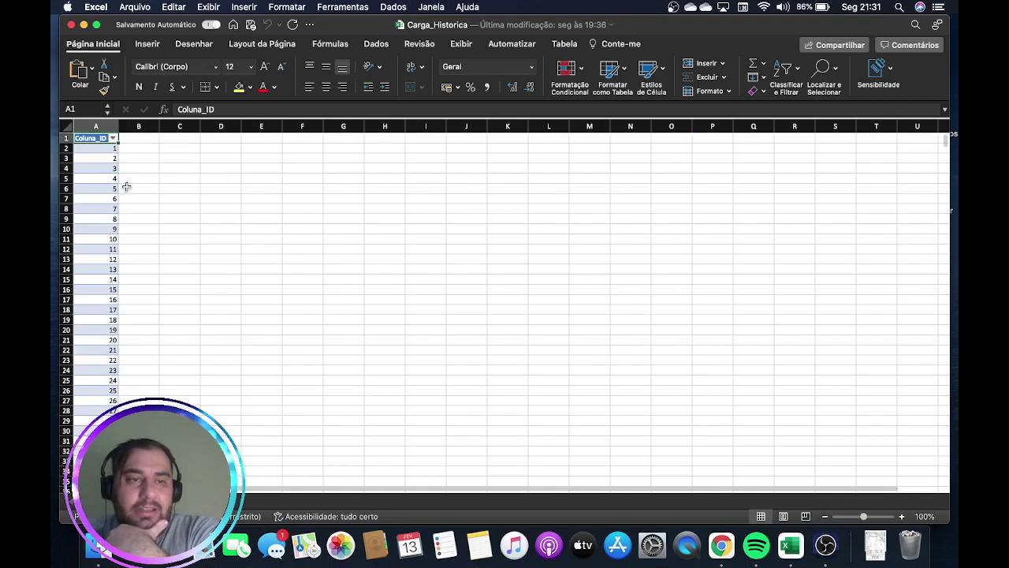
click(105, 187)
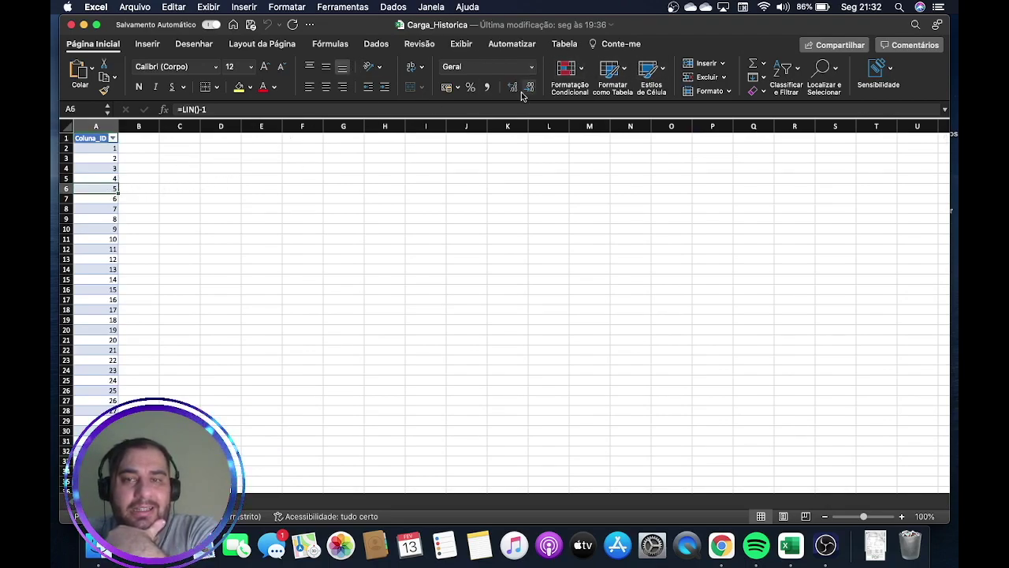
click(565, 44)
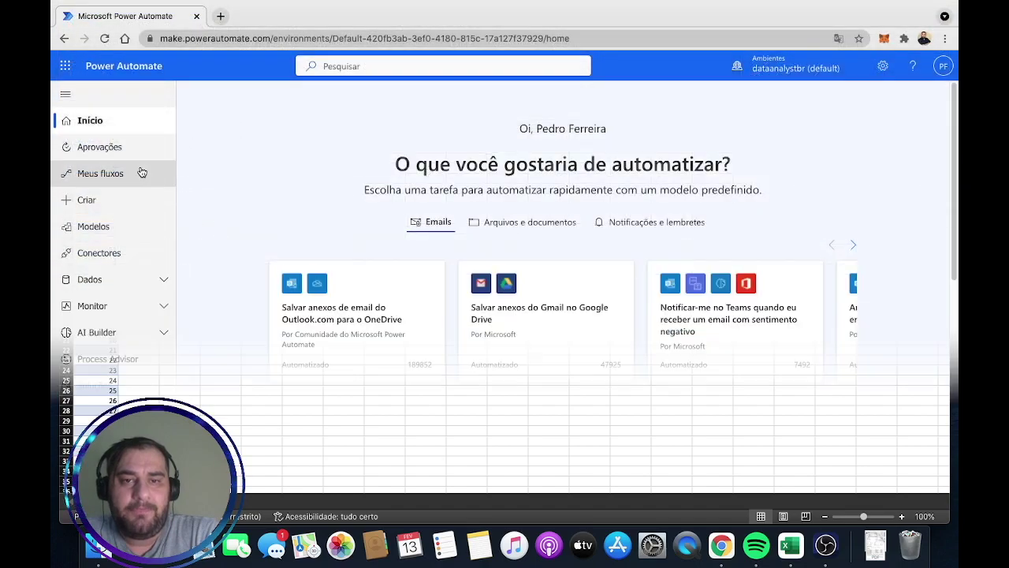
- Create the instant cloud flow 'Carga Historica 2.0' with the manual trigger
click(109, 206)
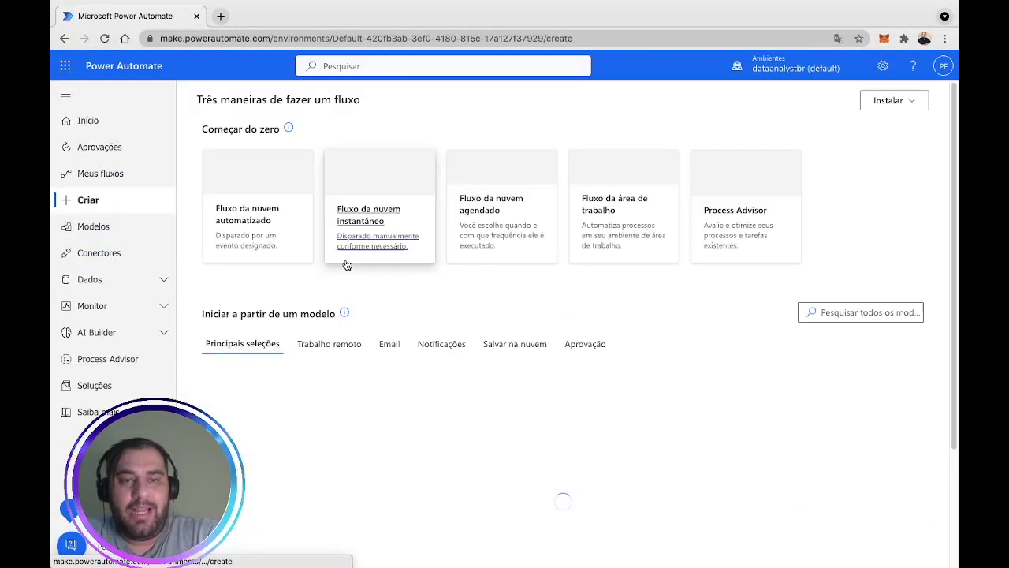
click(373, 221)
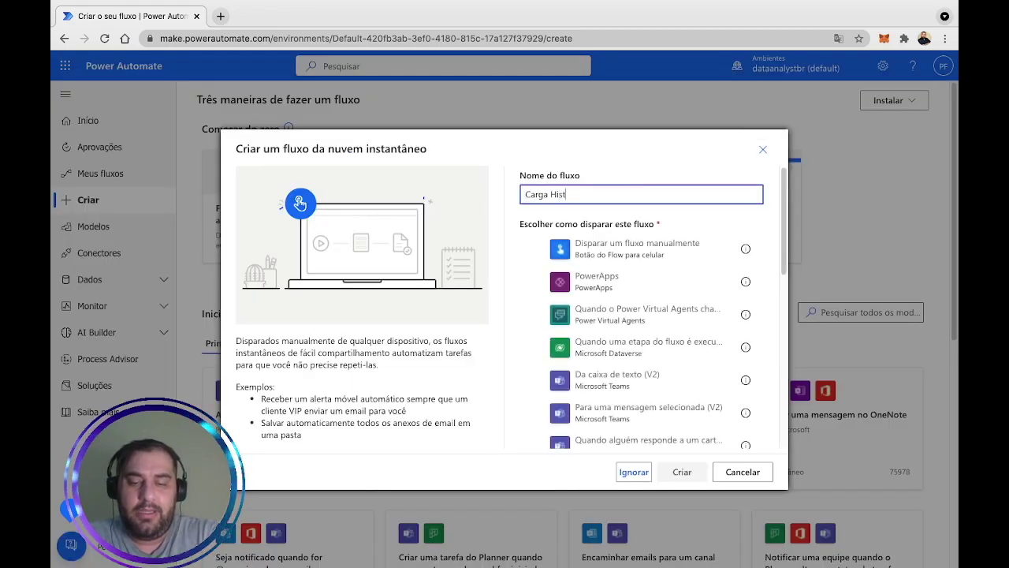
text(Carga Historica 2.0)
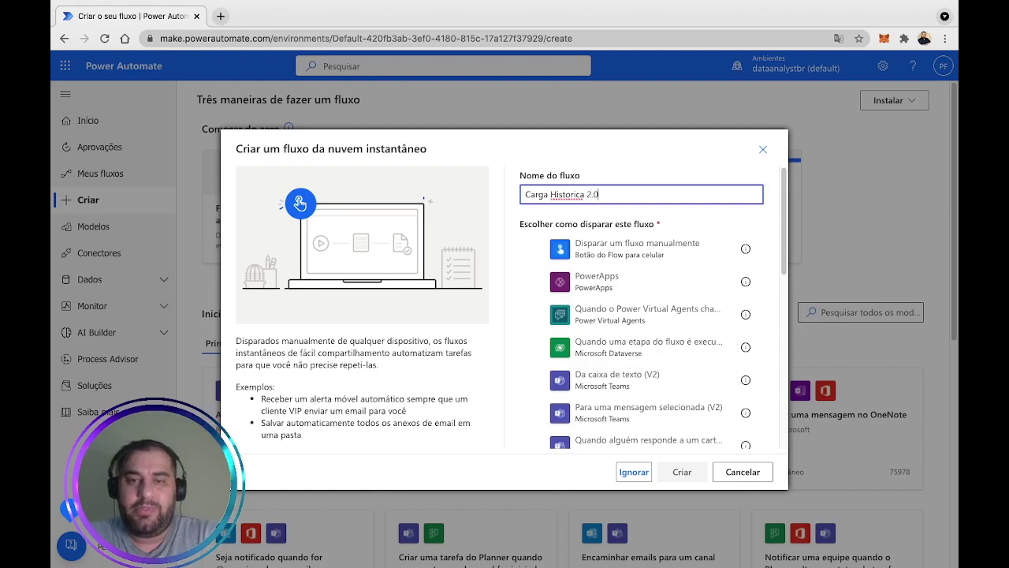
click(604, 263)
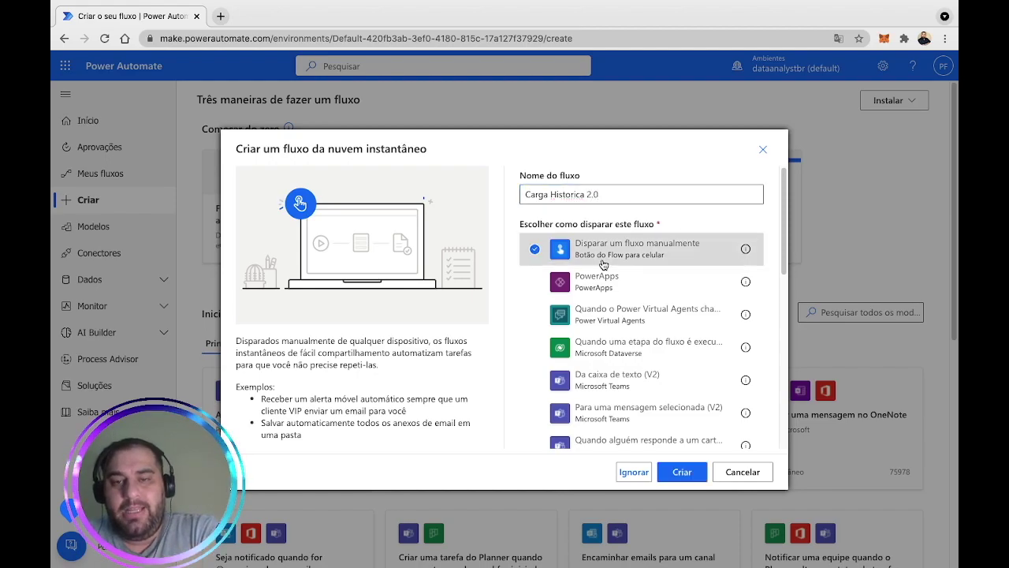
click(683, 473)
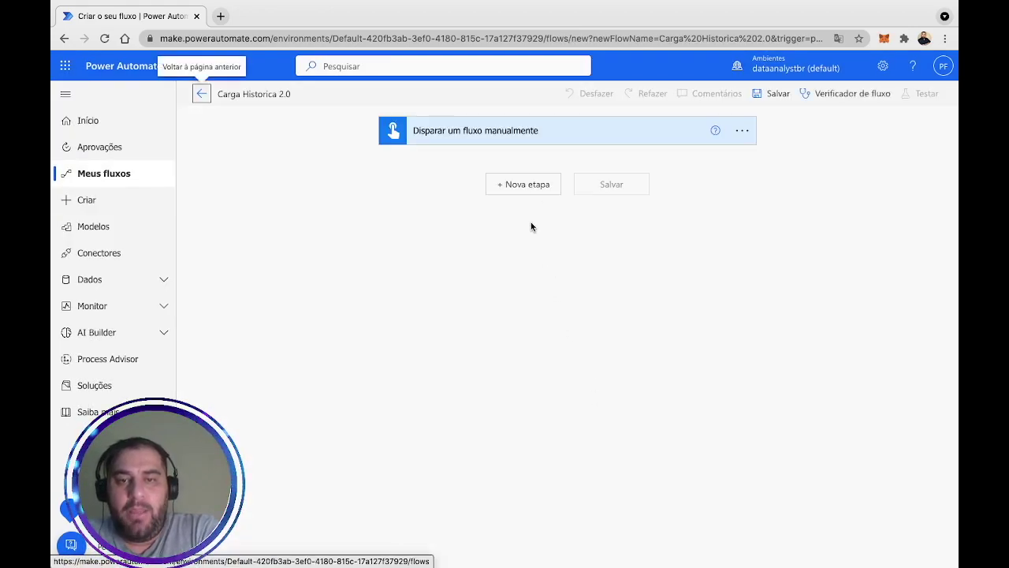
- Add the Excel Online (Business) action Listar linhas presentes em uma tabela
click(536, 189)
text(excel)
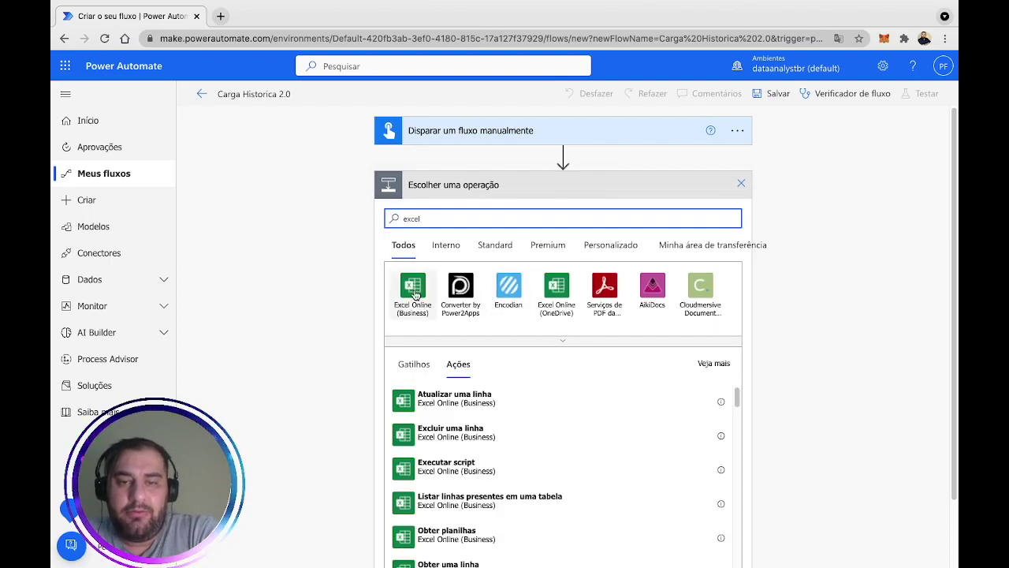
click(421, 295)
scroll(670, 315, down, 1)
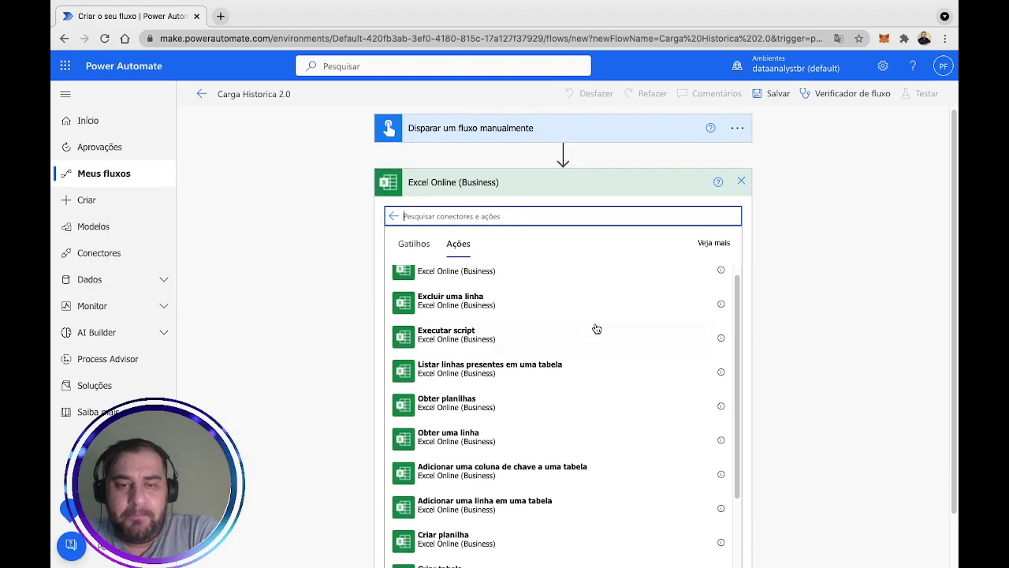
click(496, 371)
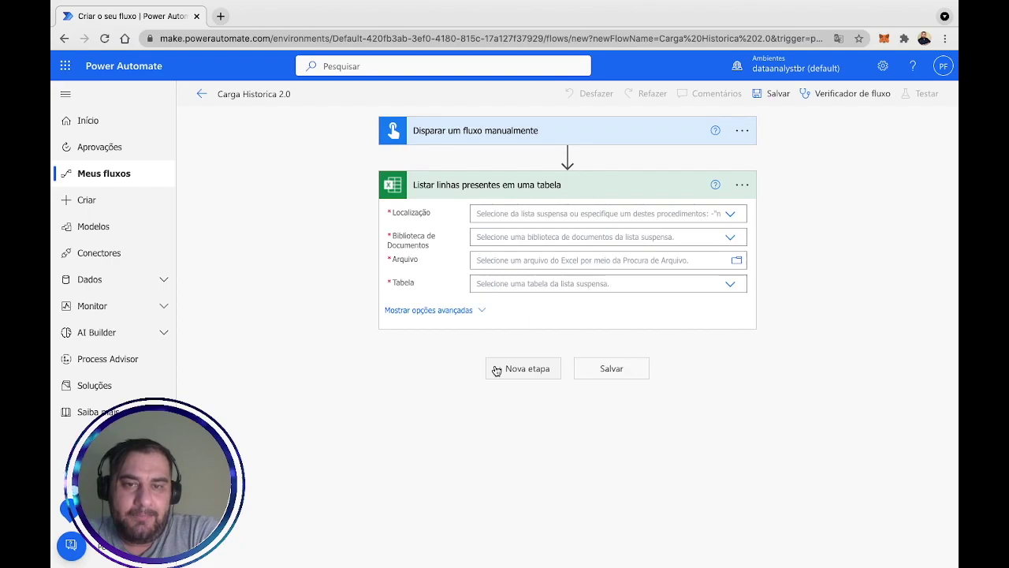
- Point it at table Hist in Carga_Historica.xlsx, OneDrive library, OneDrive for Business
click(730, 216)
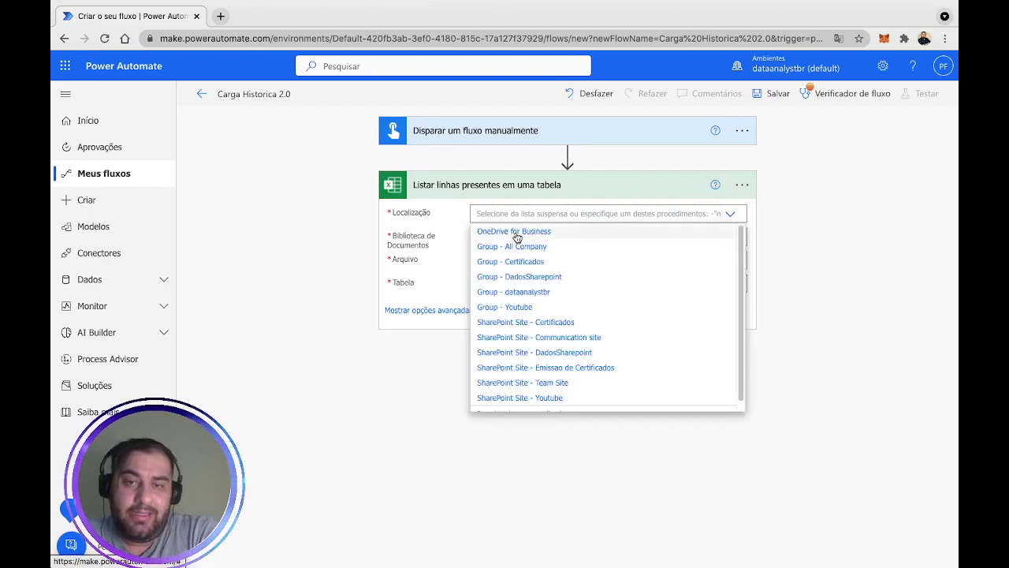
click(694, 231)
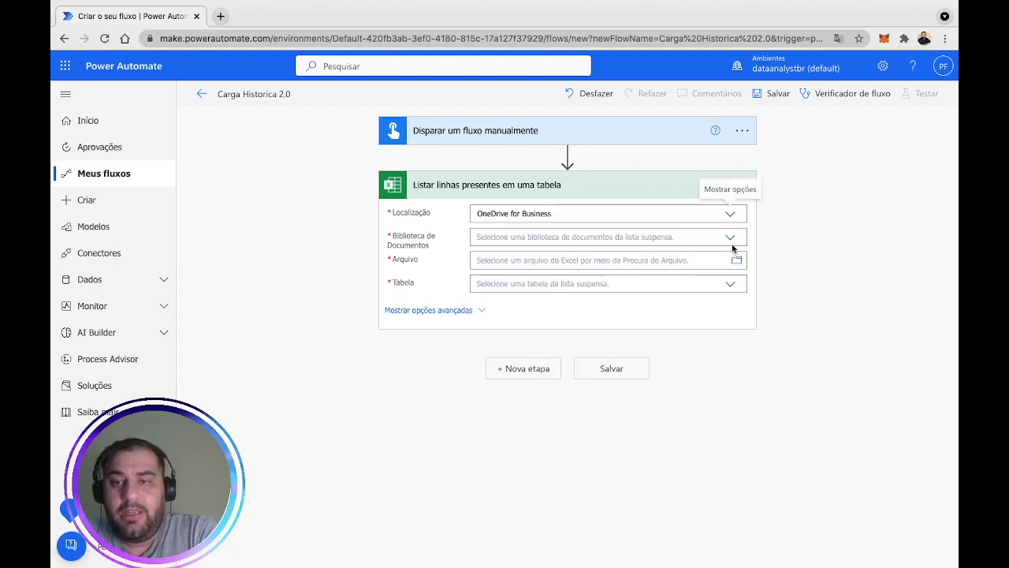
click(729, 237)
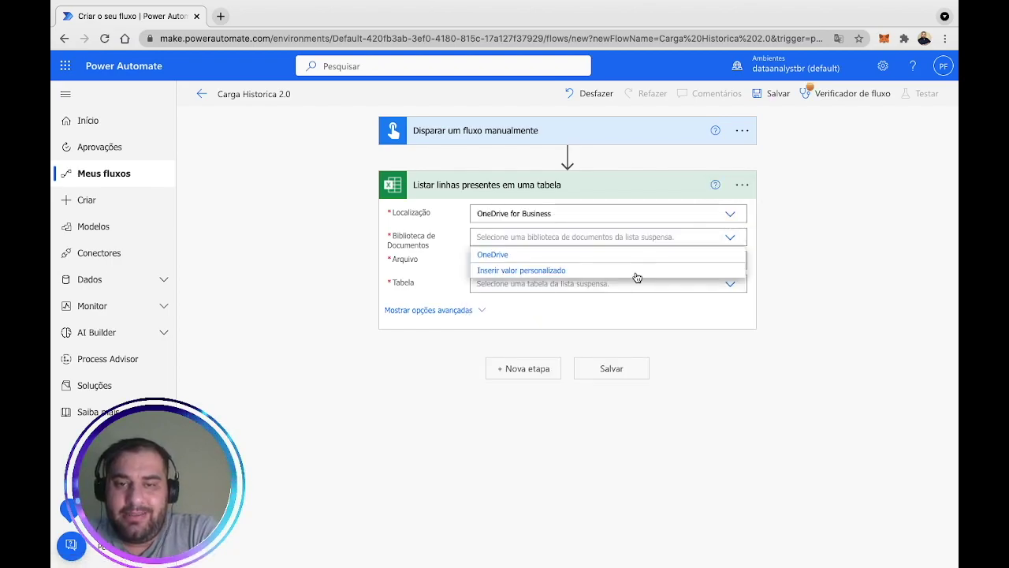
click(516, 256)
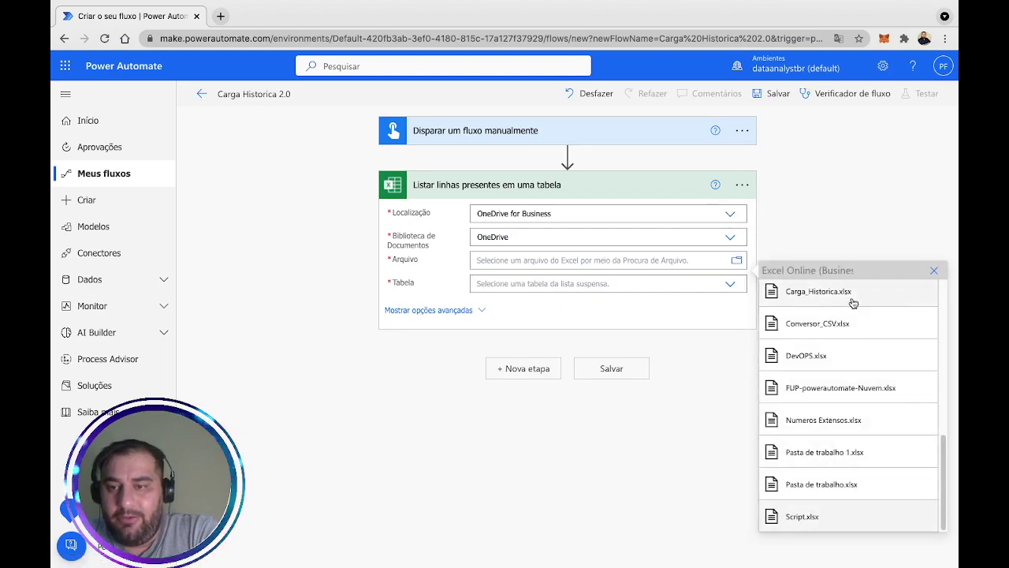
click(850, 293)
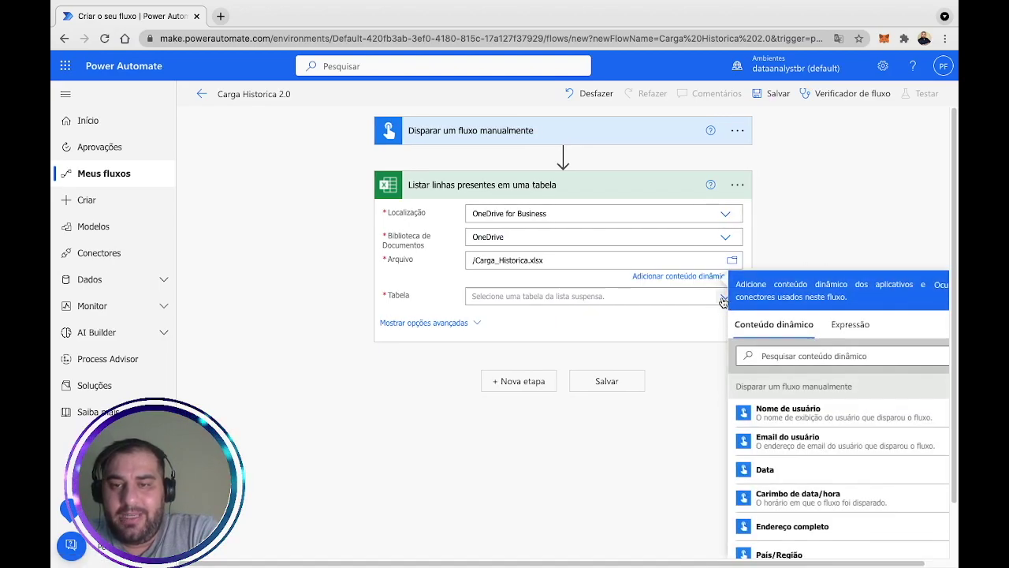
click(721, 301)
click(500, 302)
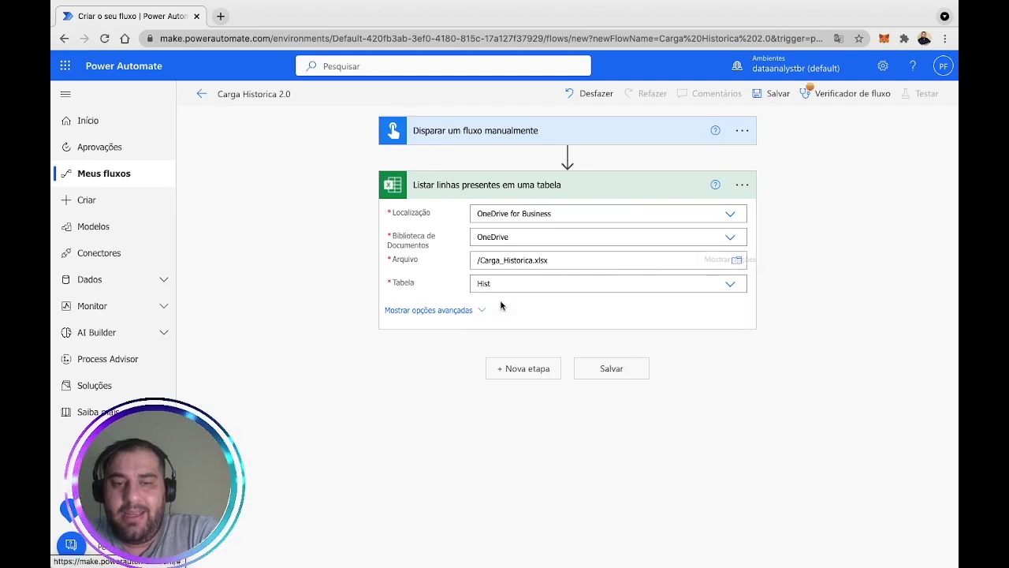
click(489, 310)
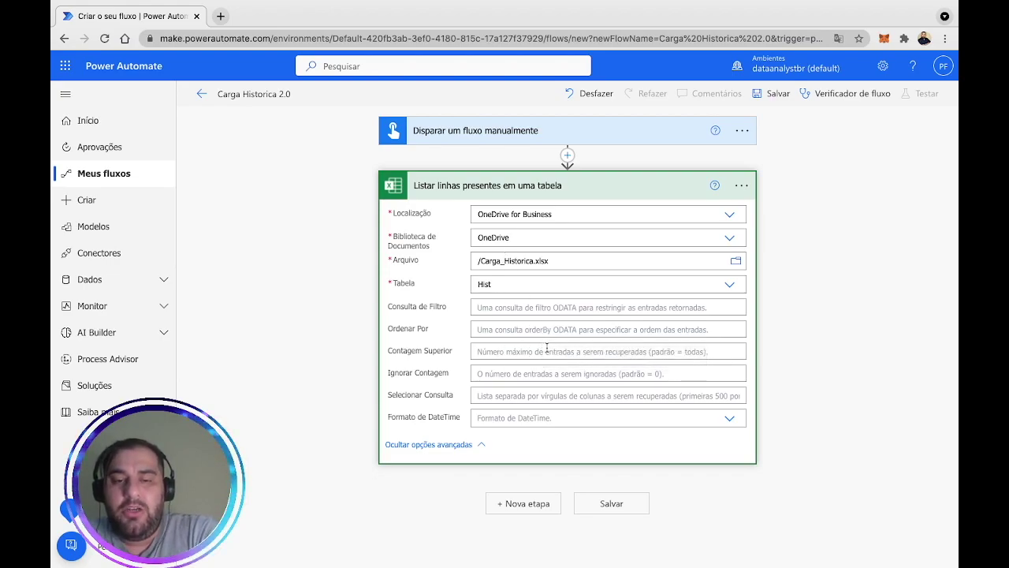
click(483, 446)
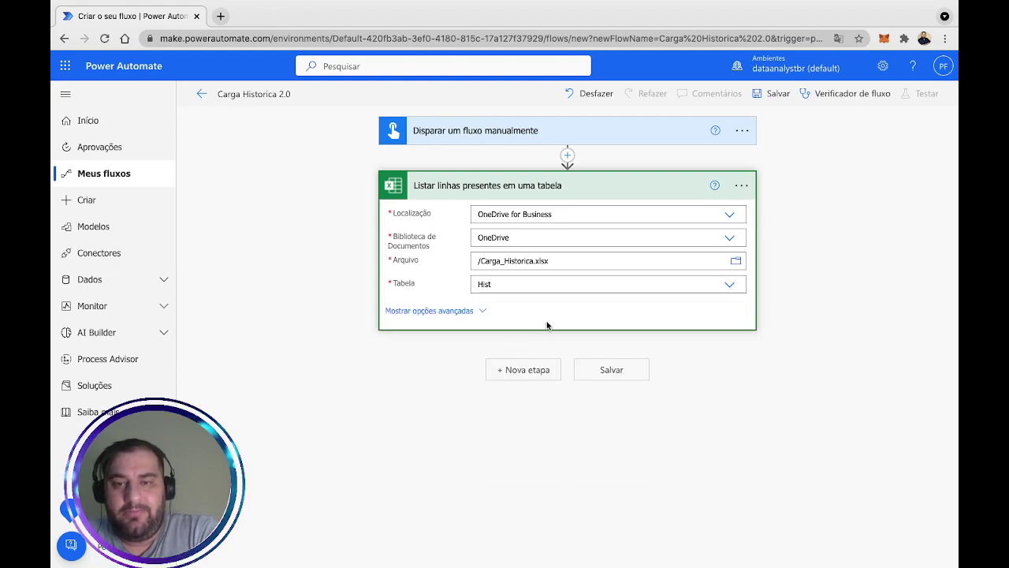
click(521, 372)
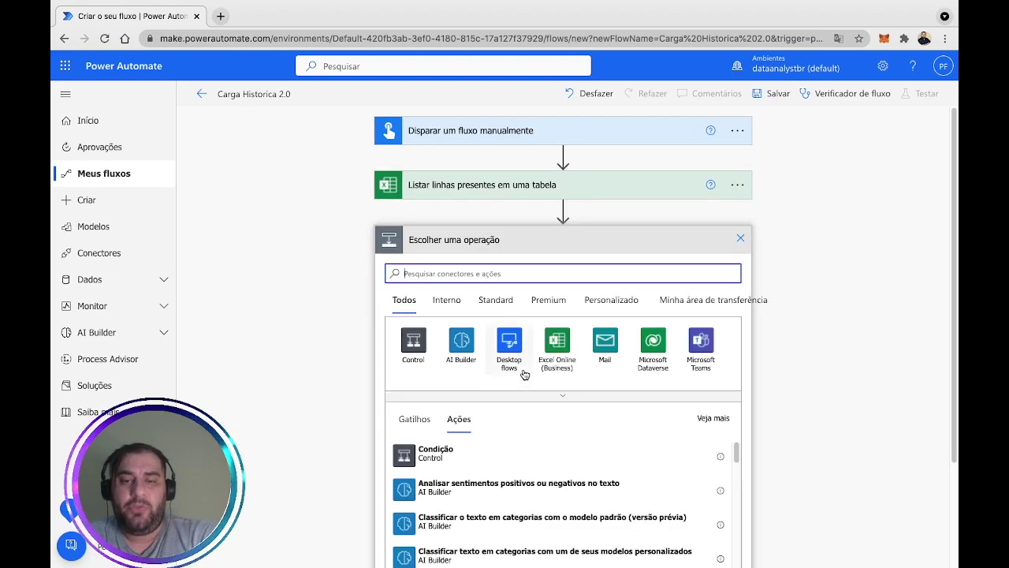
- Add an Inicializar variável step named vQuantidade of type Inteiro
text(v)
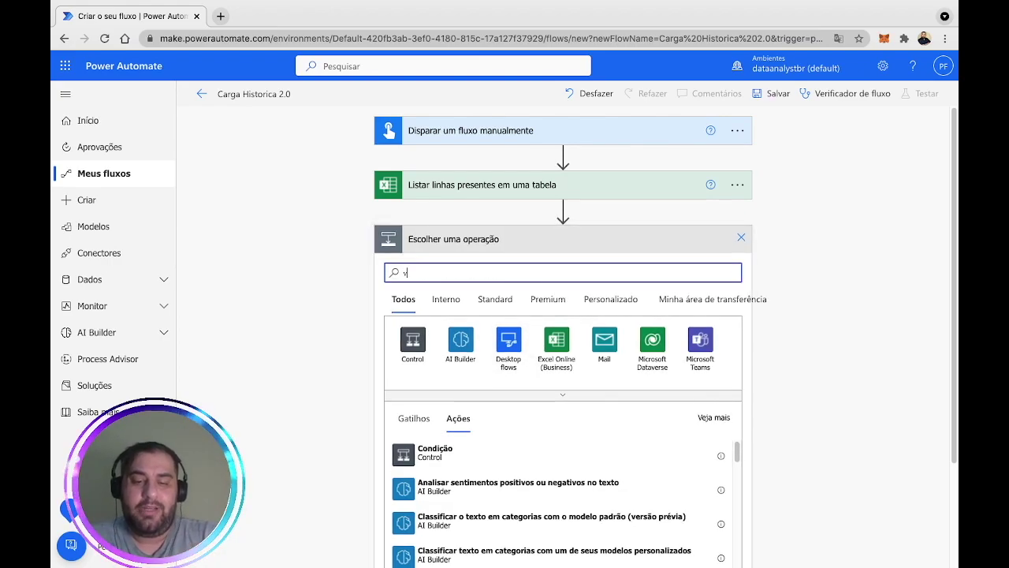
text(ar)
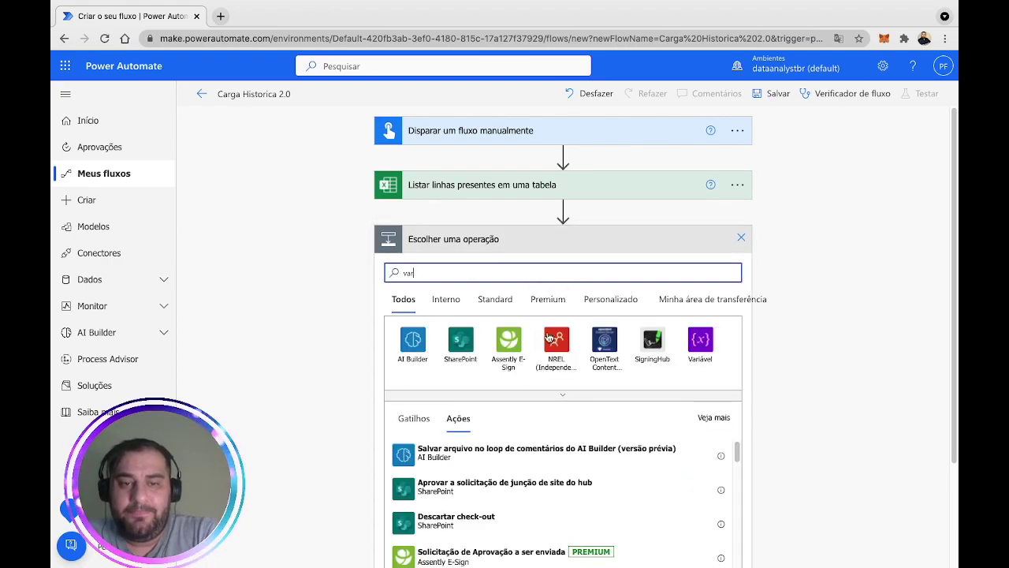
click(713, 340)
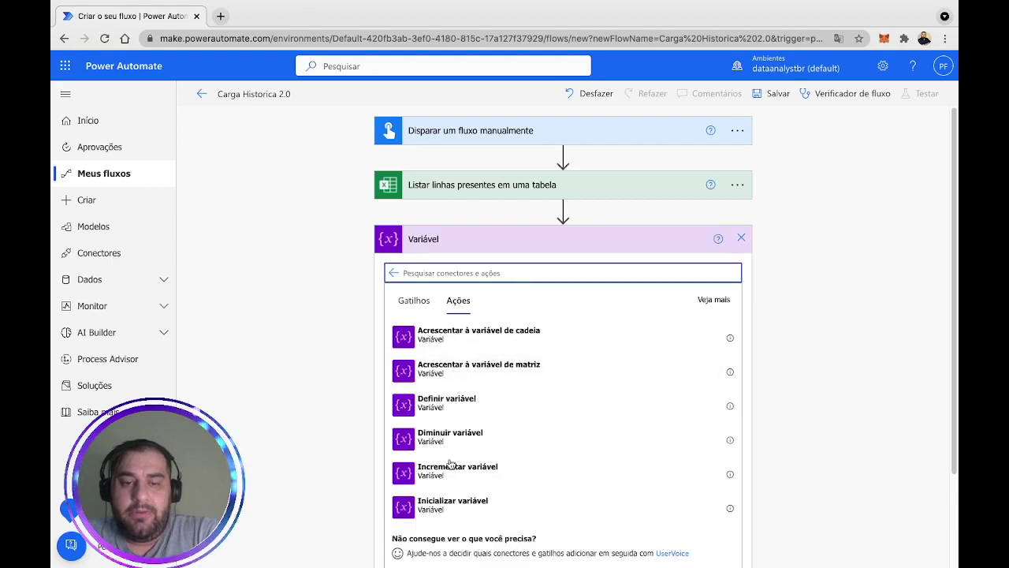
click(454, 502)
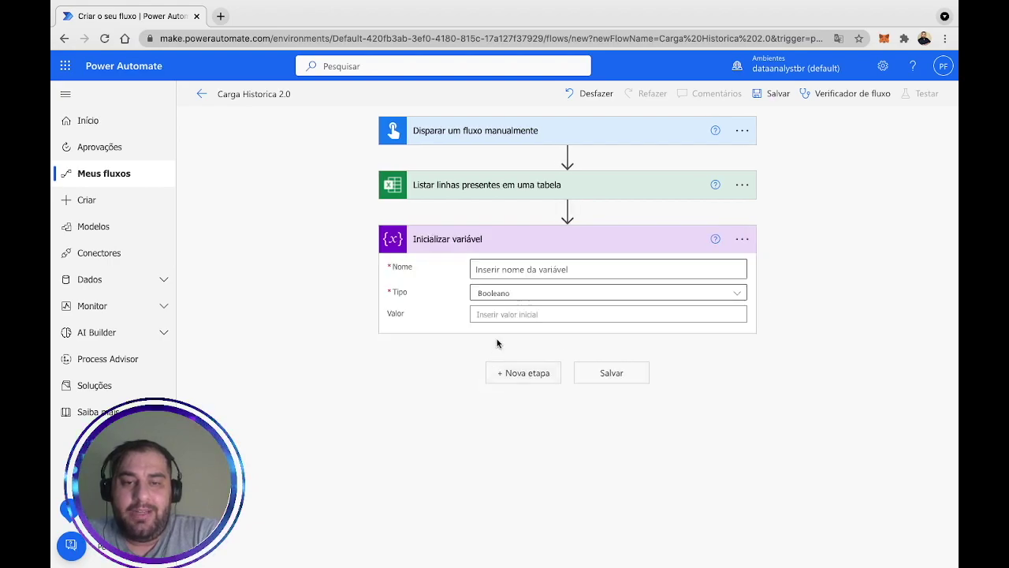
click(531, 271)
text(vQuantidade)
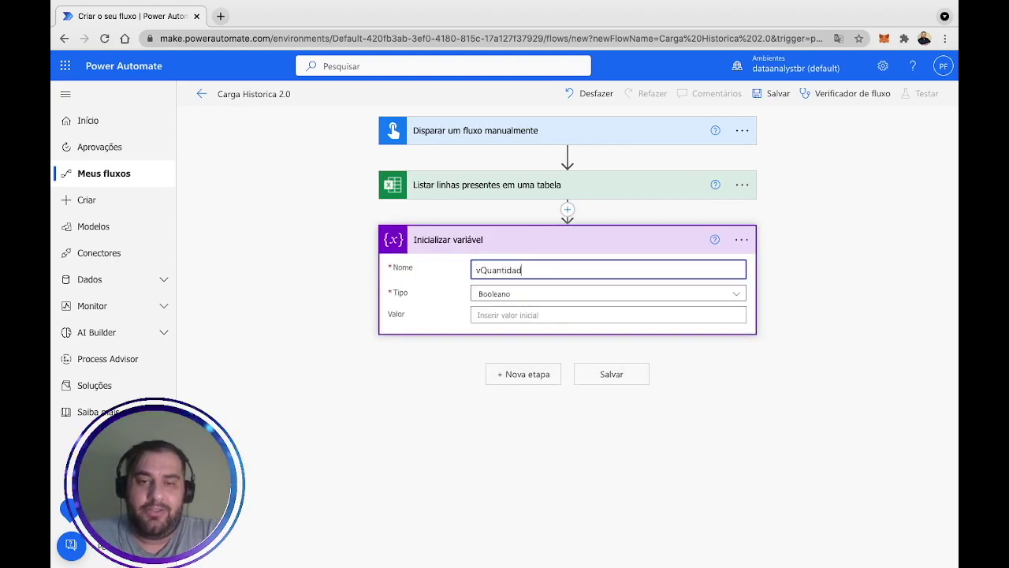
click(530, 298)
click(513, 329)
- Set its value to the expression length() of the Excel rows list, then save the flow
click(512, 316)
click(850, 378)
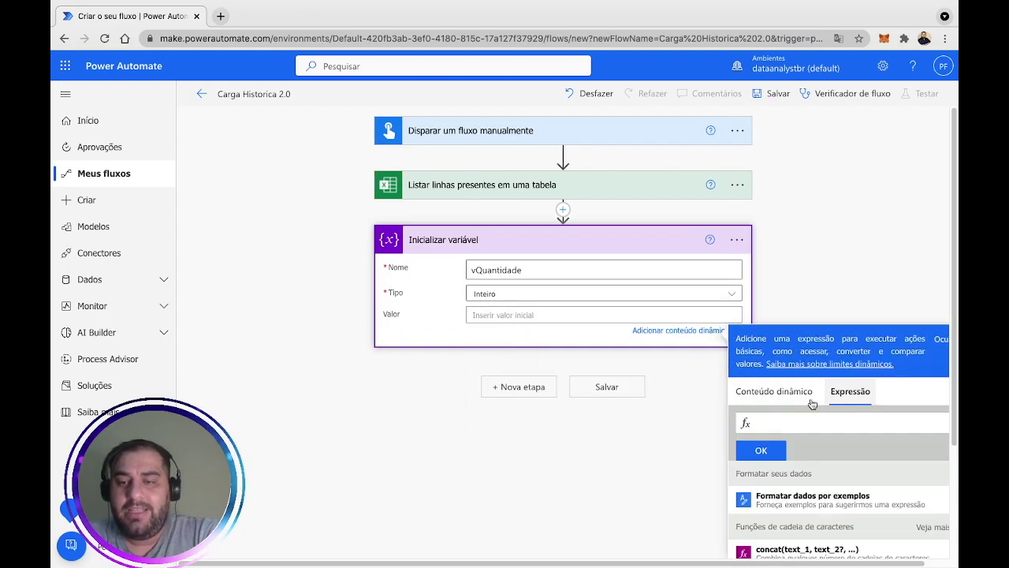
text(lenght)
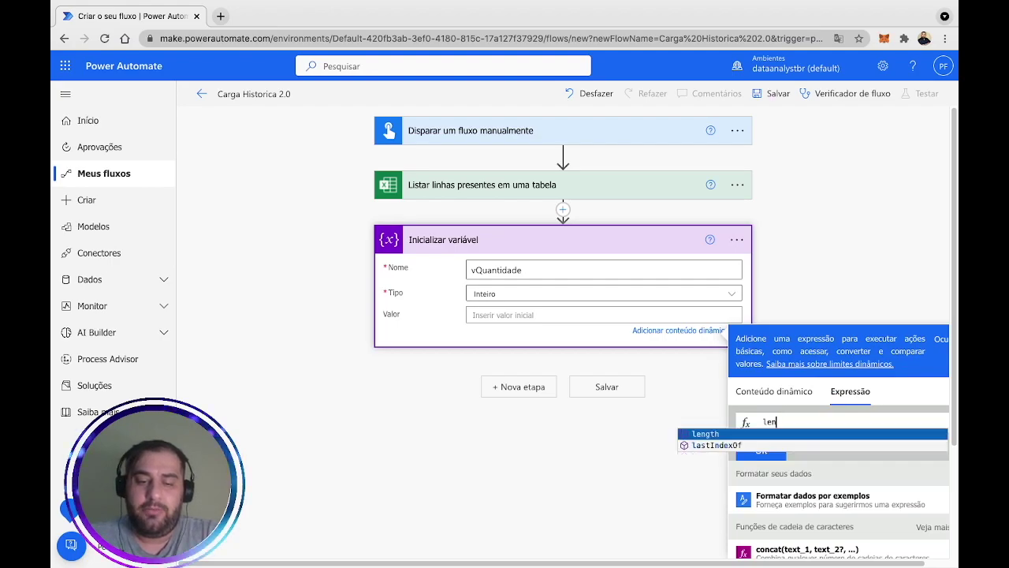
key(BackSpace)
key(BackSpace)
text(th)
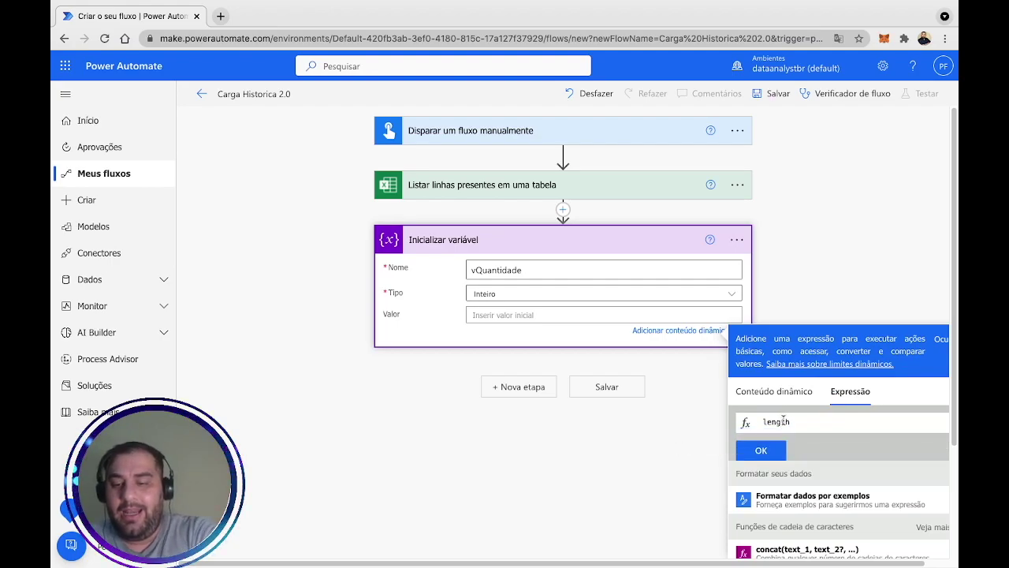
text(()
click(733, 389)
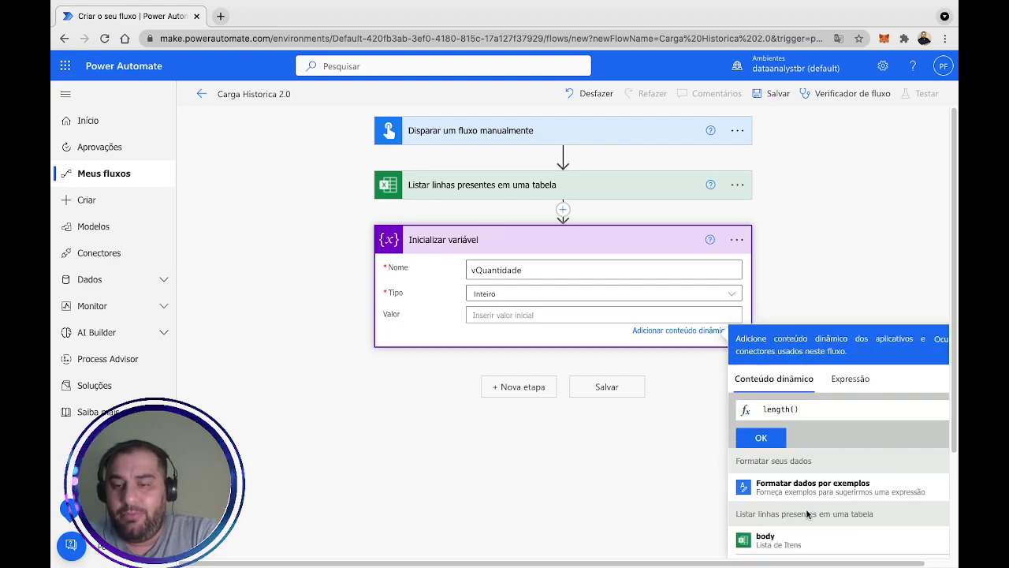
scroll(803, 529, down, 2)
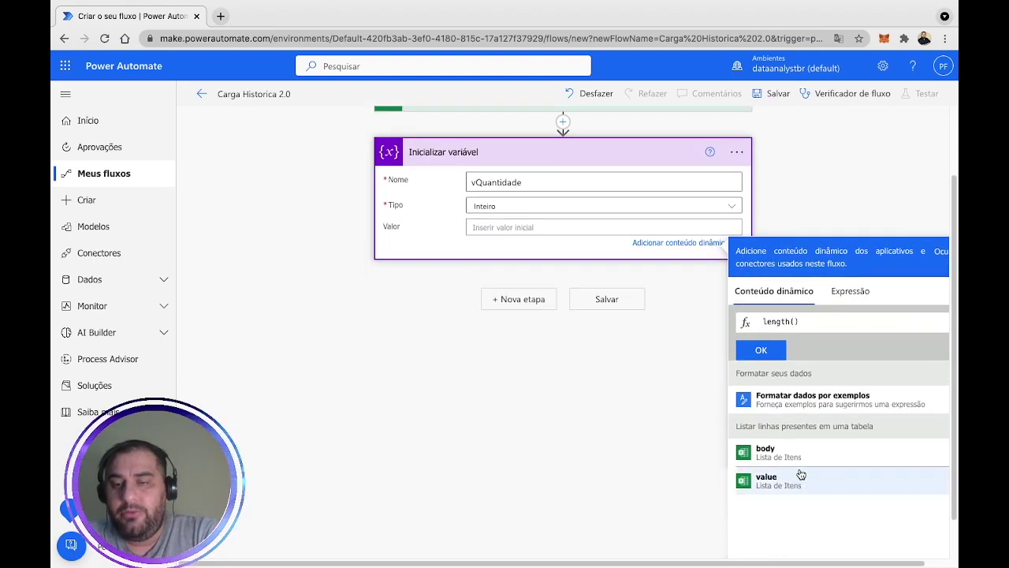
click(791, 482)
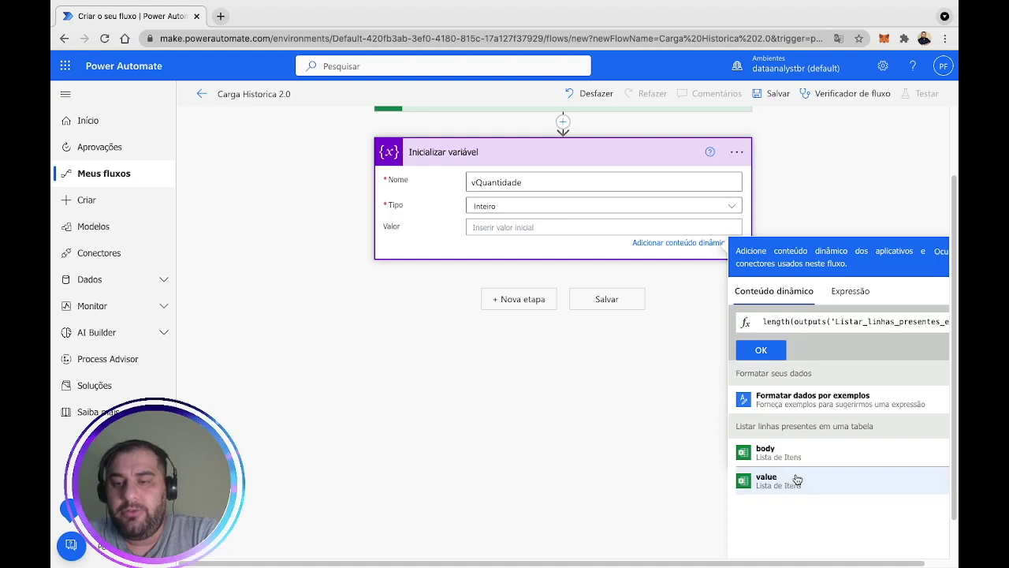
click(859, 289)
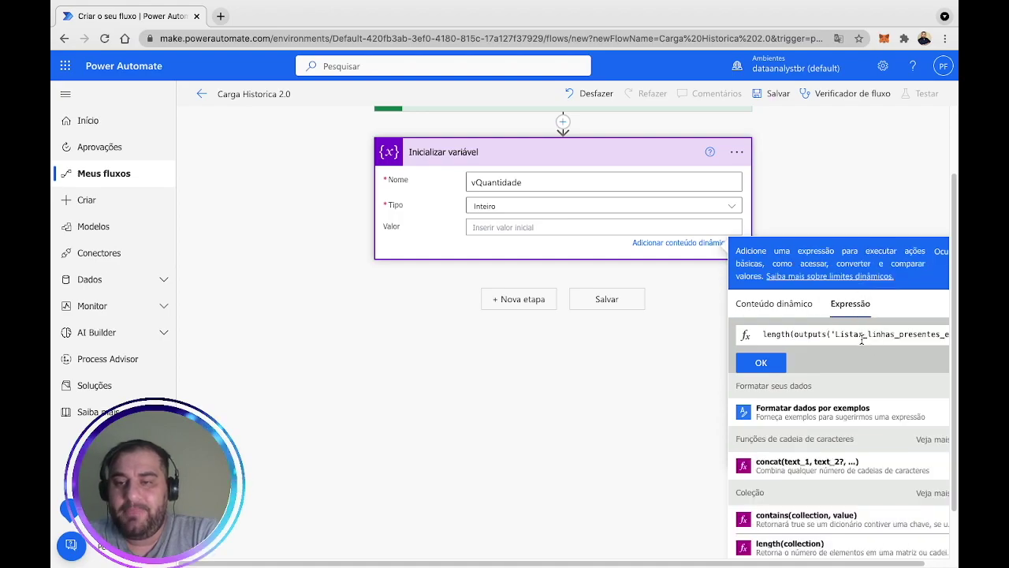
click(763, 351)
click(839, 189)
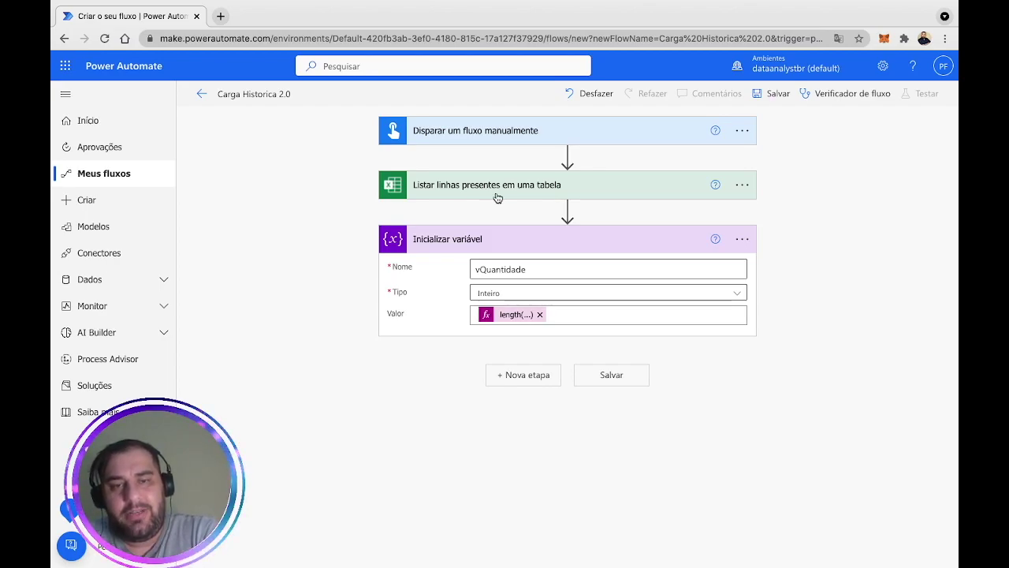
click(776, 94)
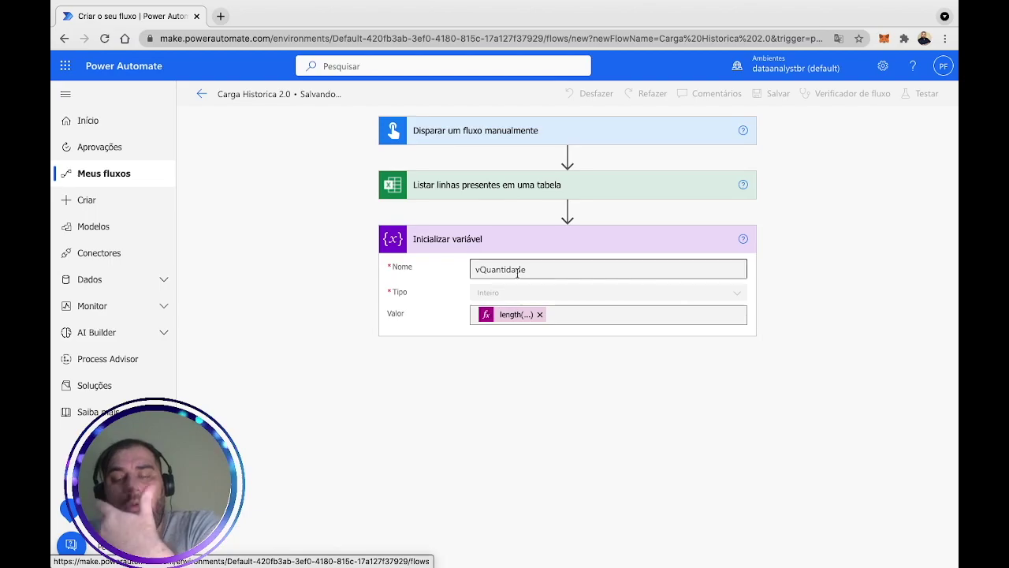
- Run a manual test of the flow and open the run results
click(916, 94)
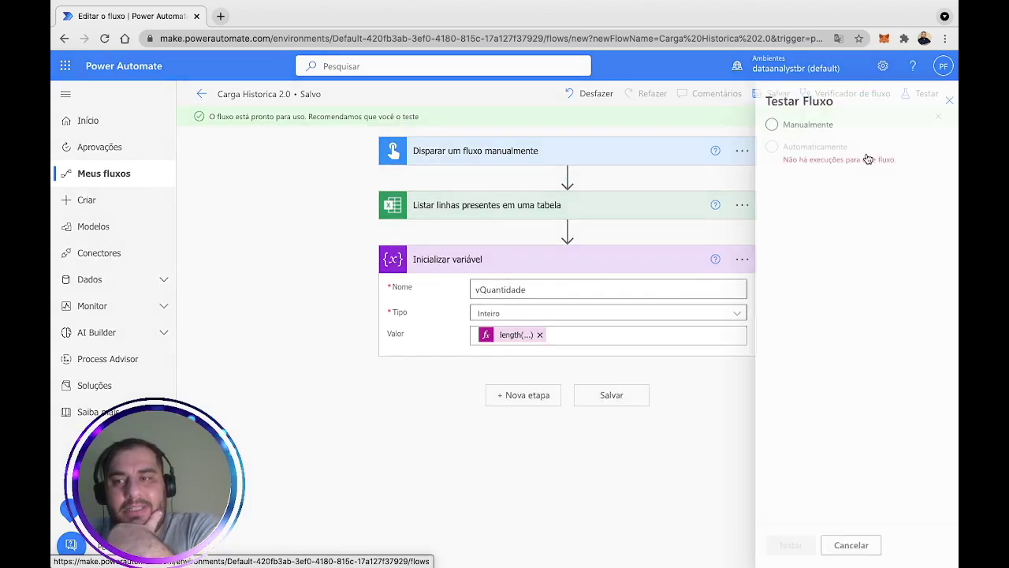
click(797, 127)
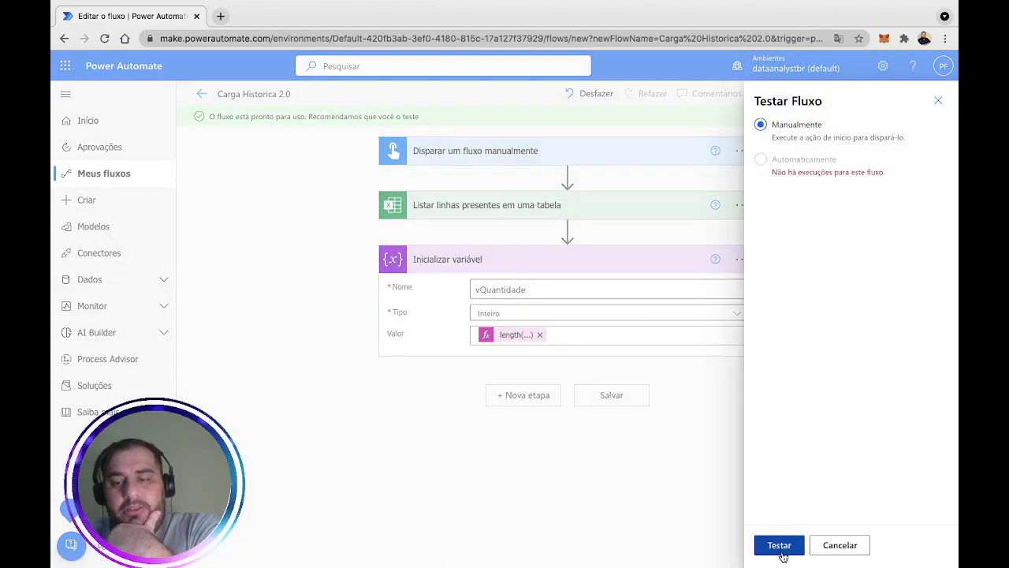
click(780, 549)
click(783, 548)
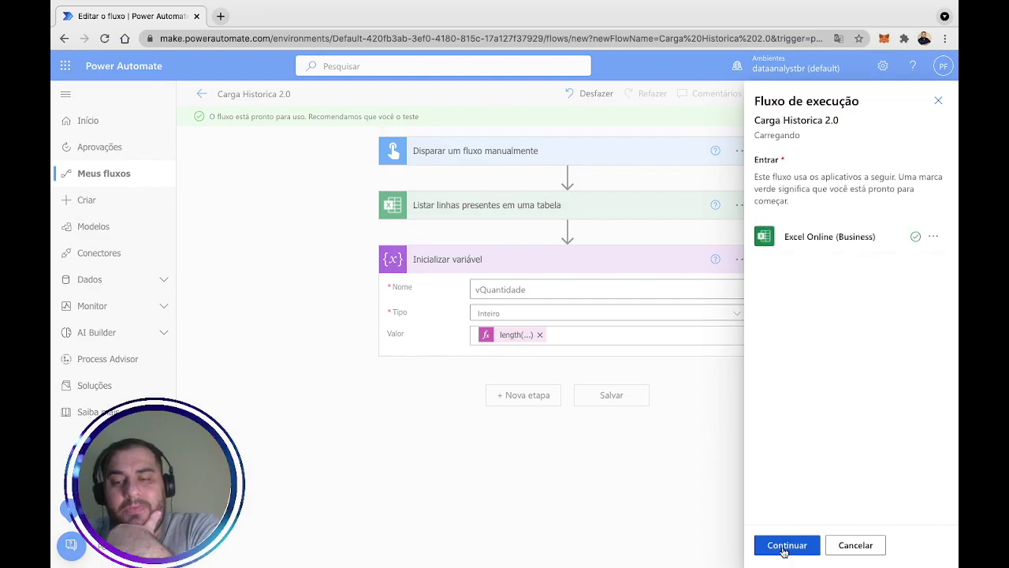
click(780, 545)
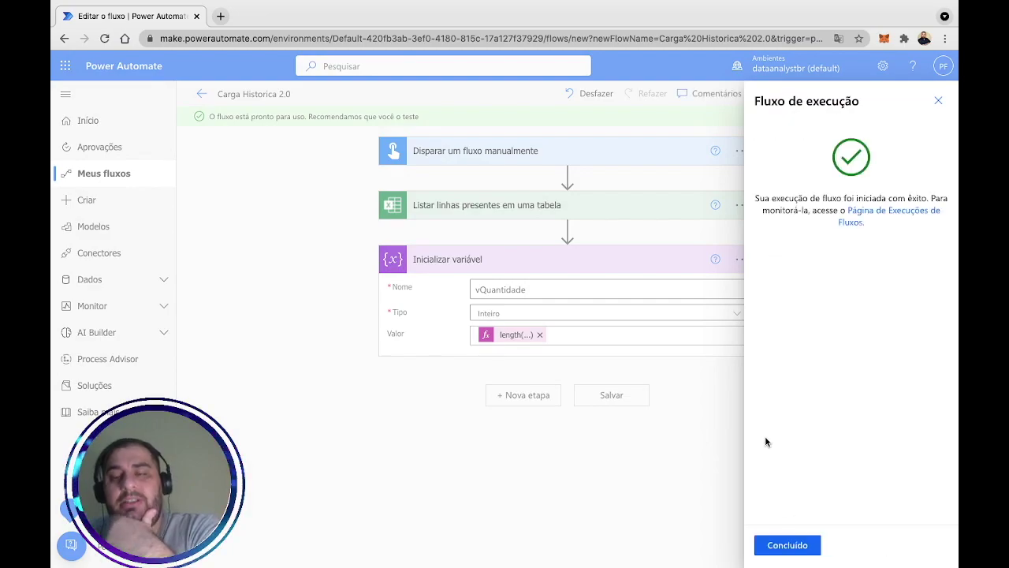
click(776, 550)
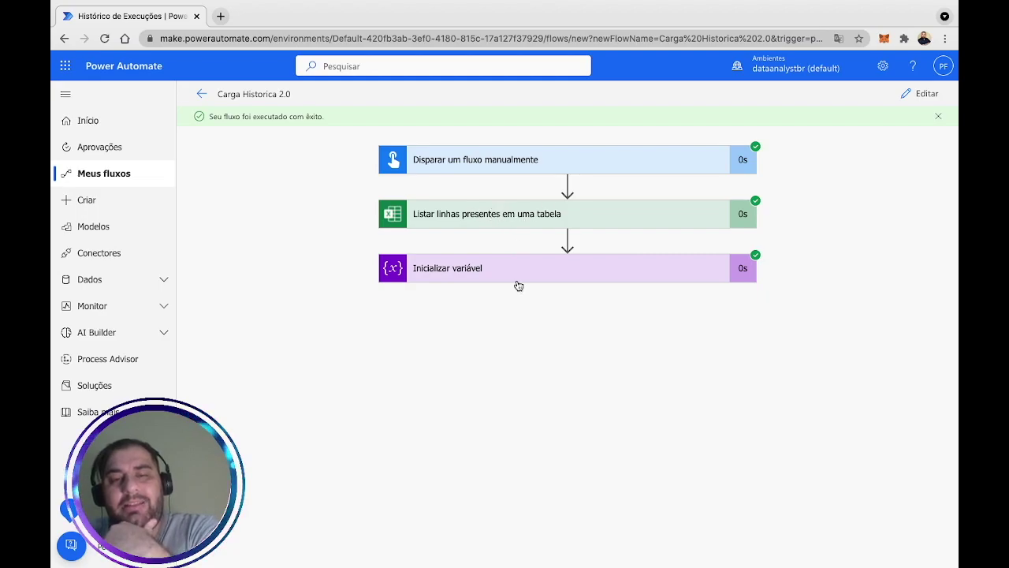
- Expand the Inicializar variável run step to read vQuantidade's value 256, then resume editing
click(605, 263)
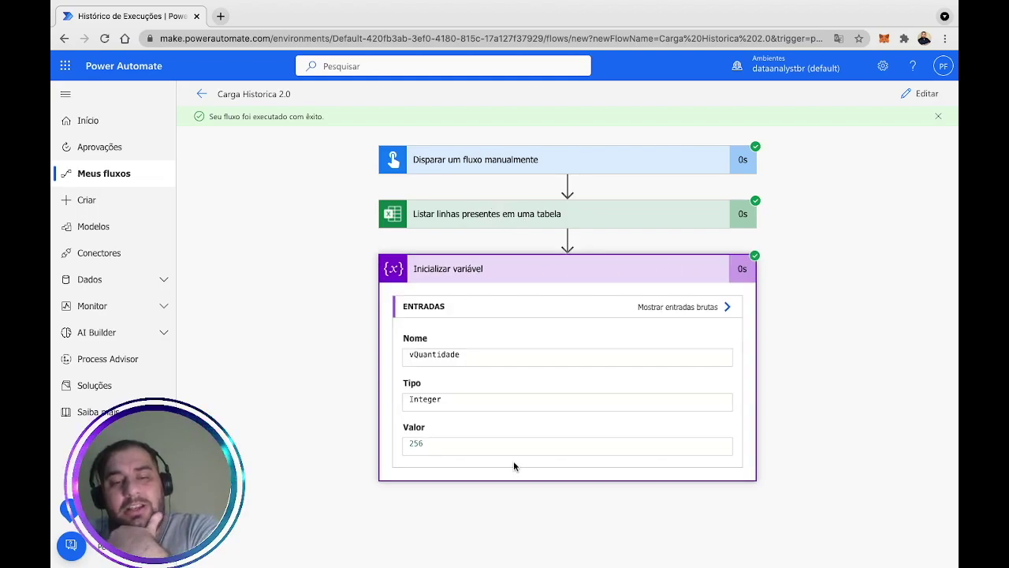
drag(434, 444, 373, 443)
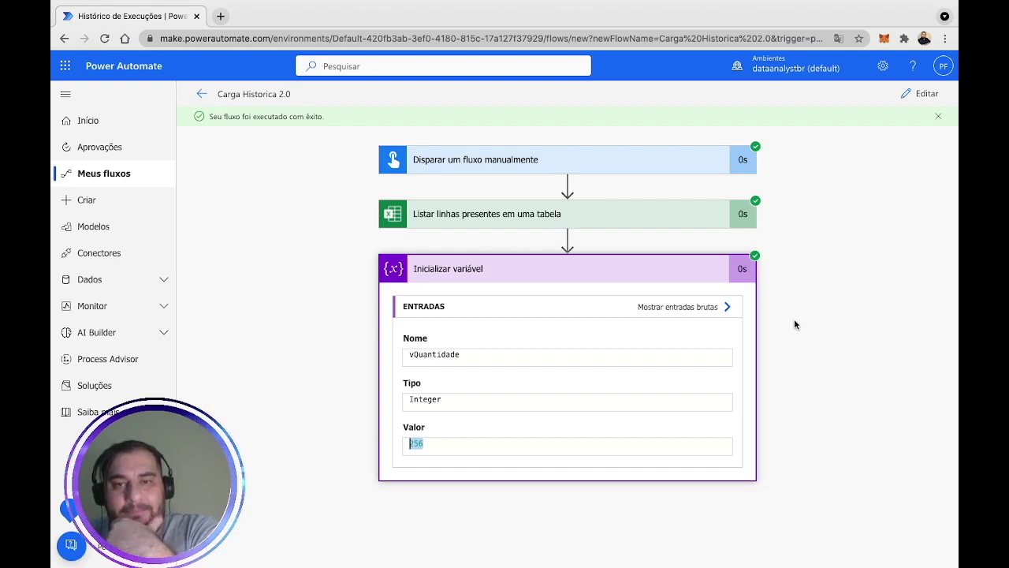
click(922, 93)
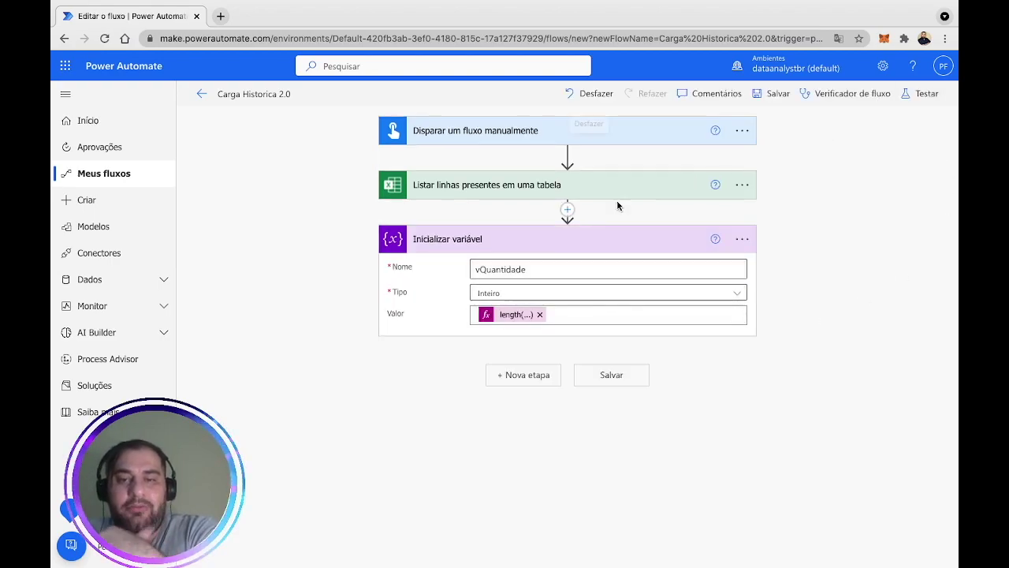
click(622, 187)
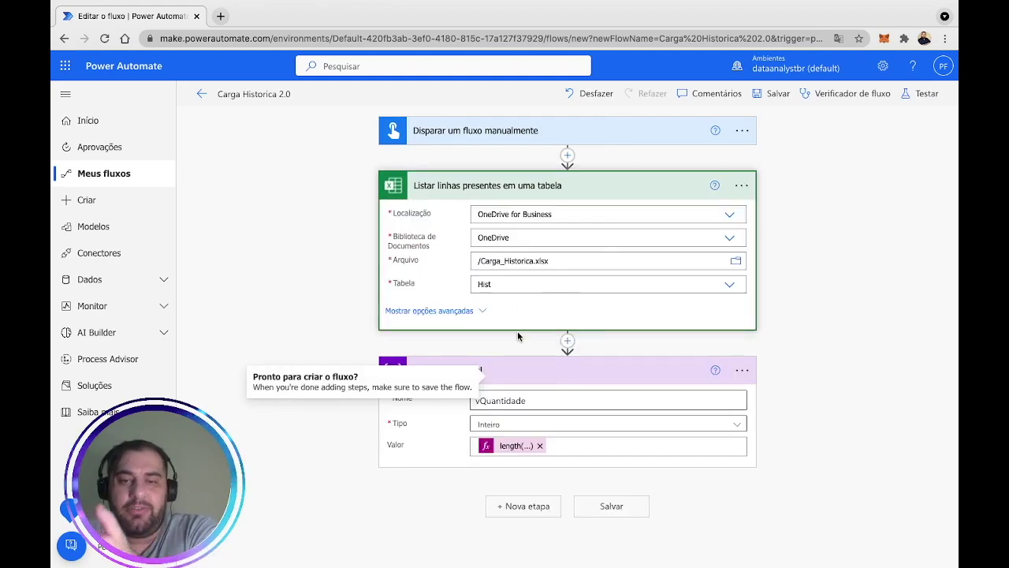
click(483, 311)
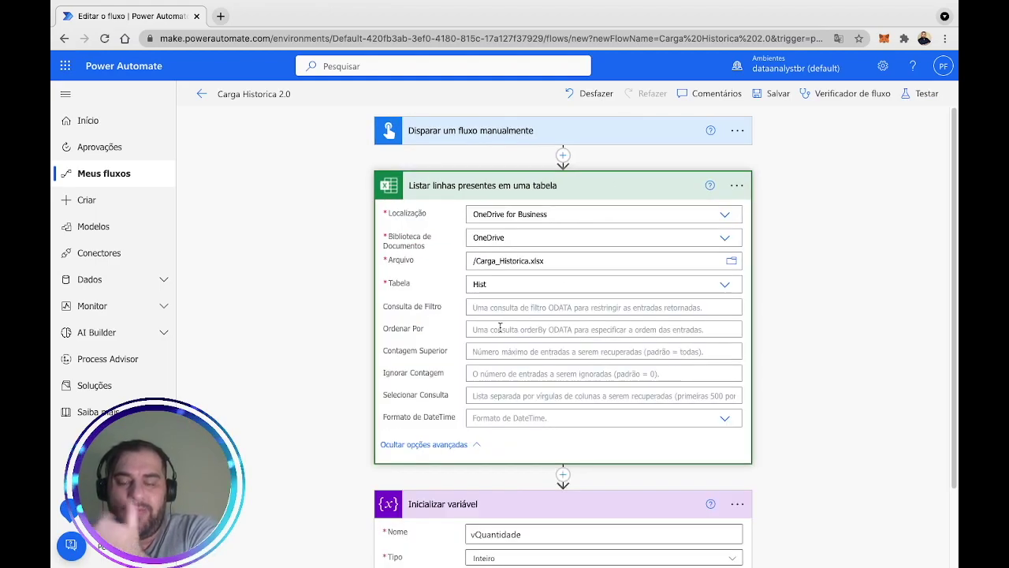
click(609, 196)
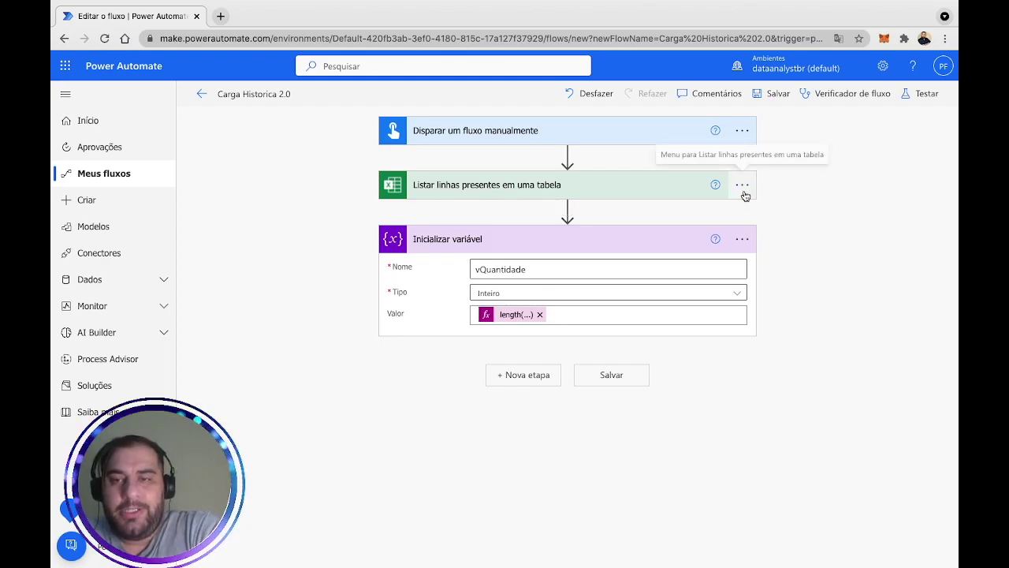
click(743, 189)
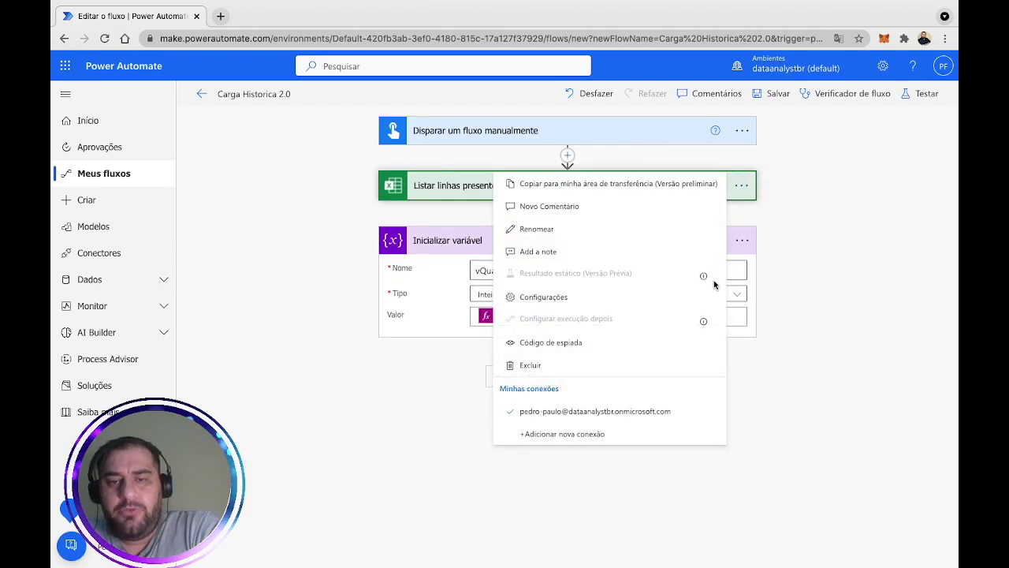
- Open the Excel list-rows step's Configurações, where Paginação is off
click(580, 301)
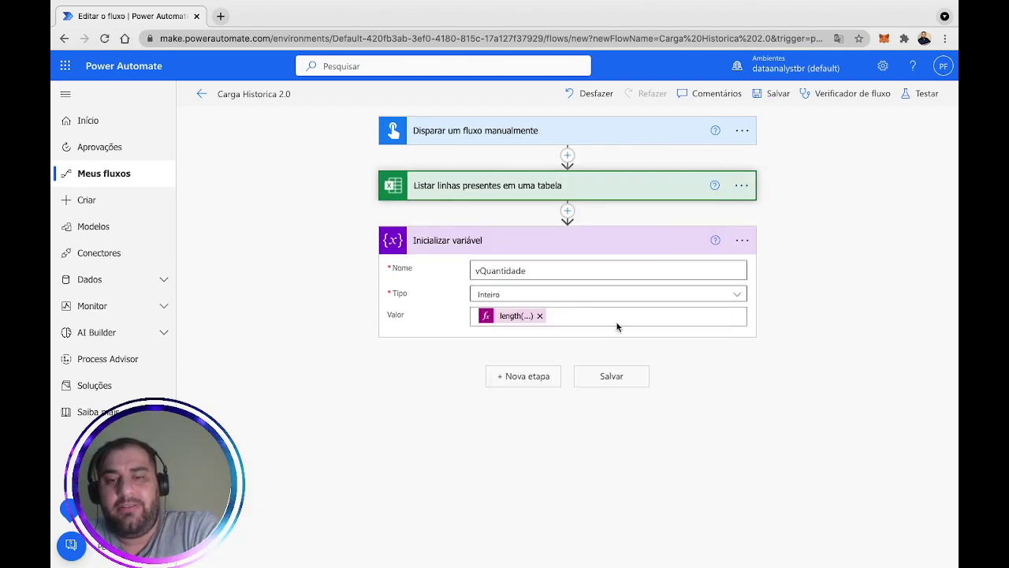
scroll(819, 287, down, 2)
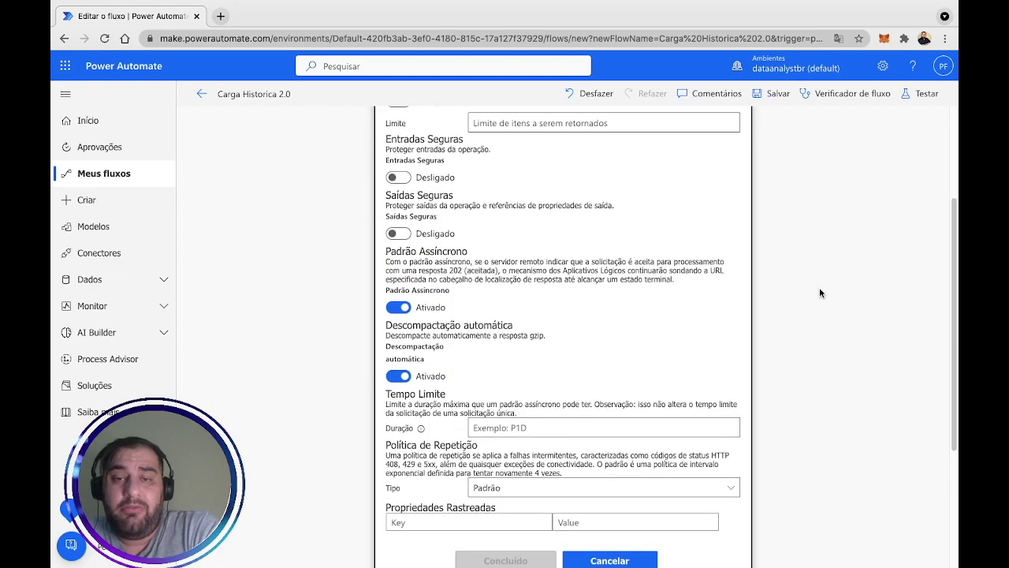
scroll(820, 293, up, 2)
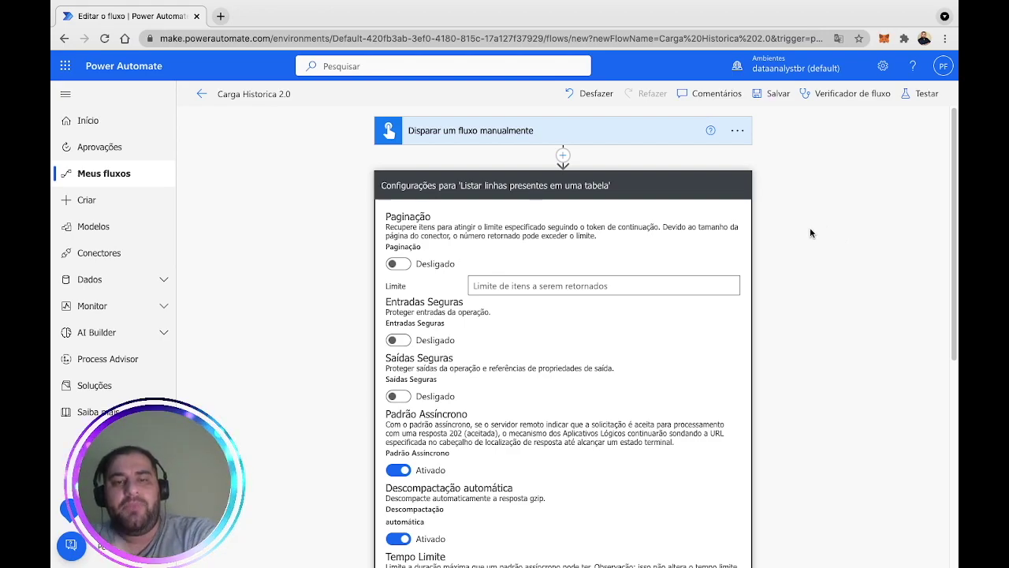
drag(384, 217, 595, 235)
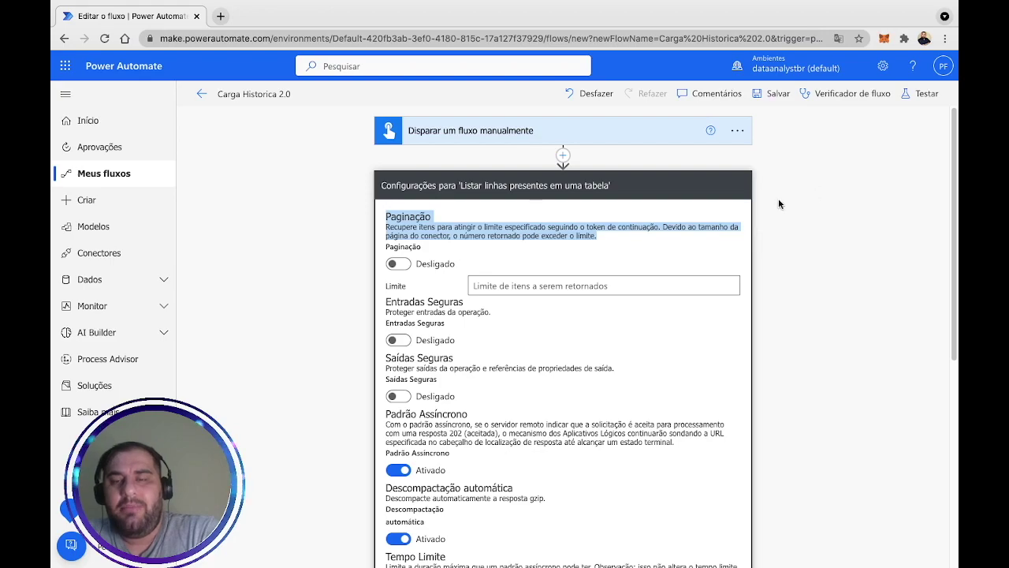
- Switch Paginação to Ativado with a Limite of 500 rows
click(814, 219)
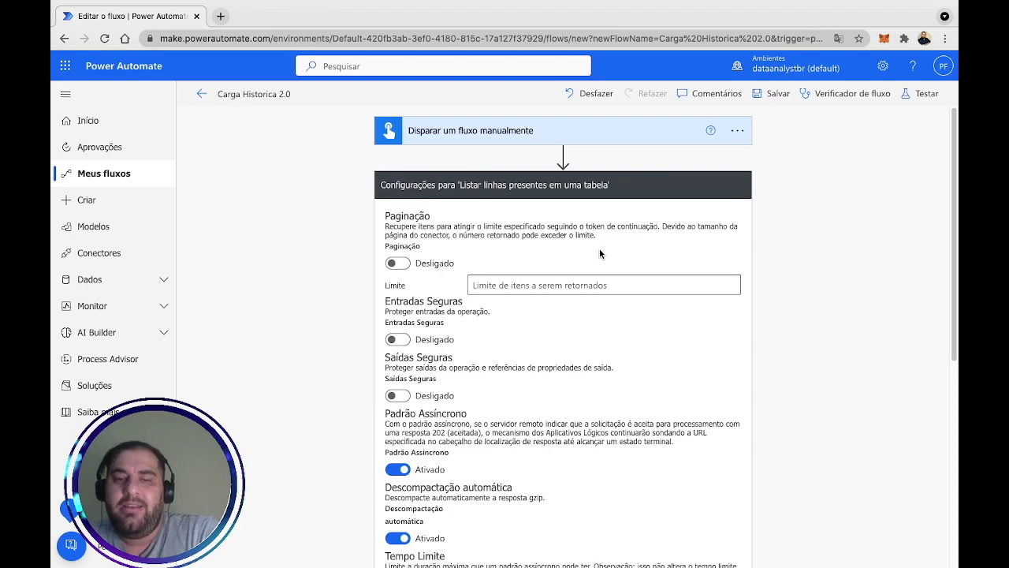
click(397, 265)
scroll(670, 299, down, 2)
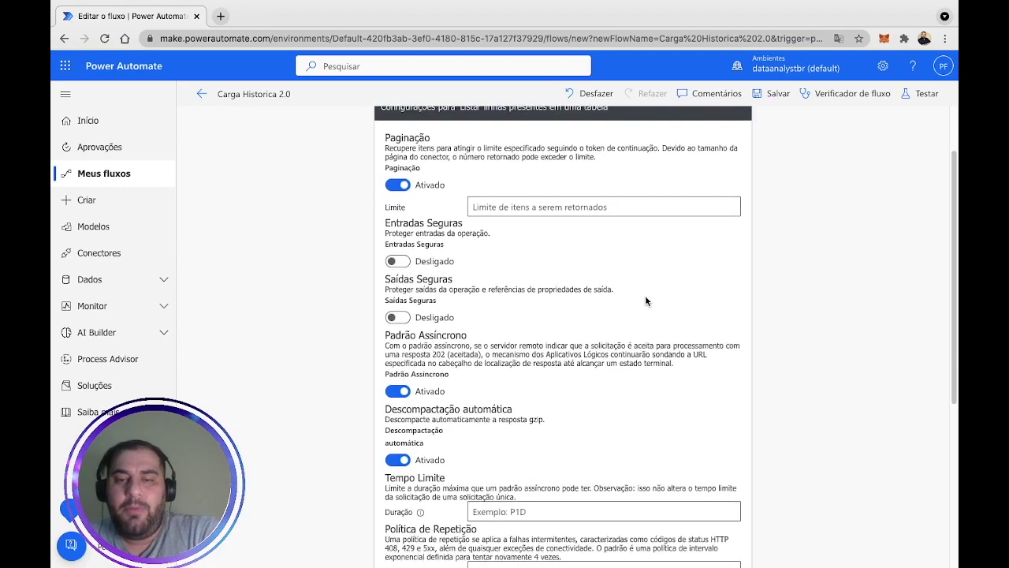
click(630, 181)
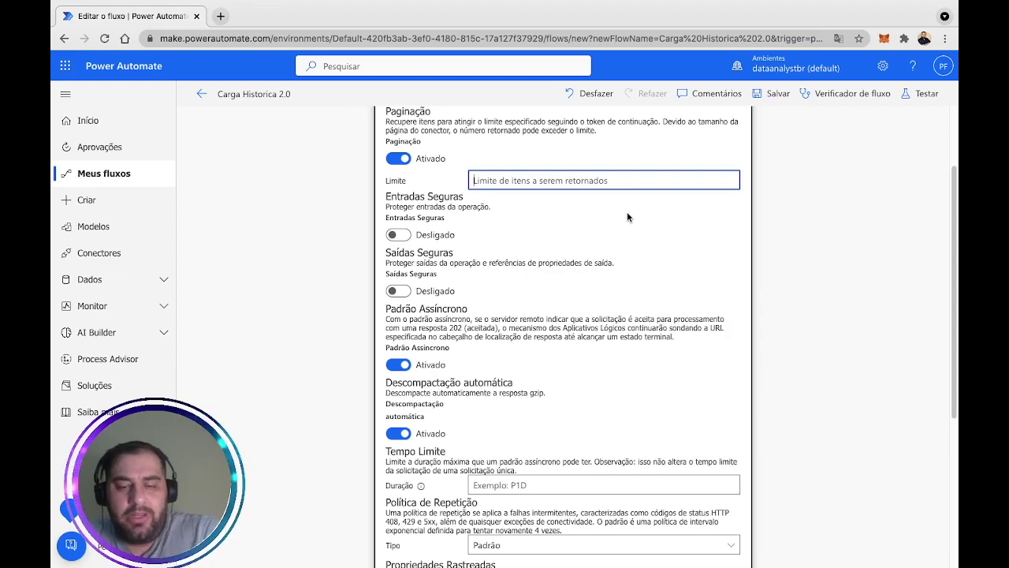
text(500)
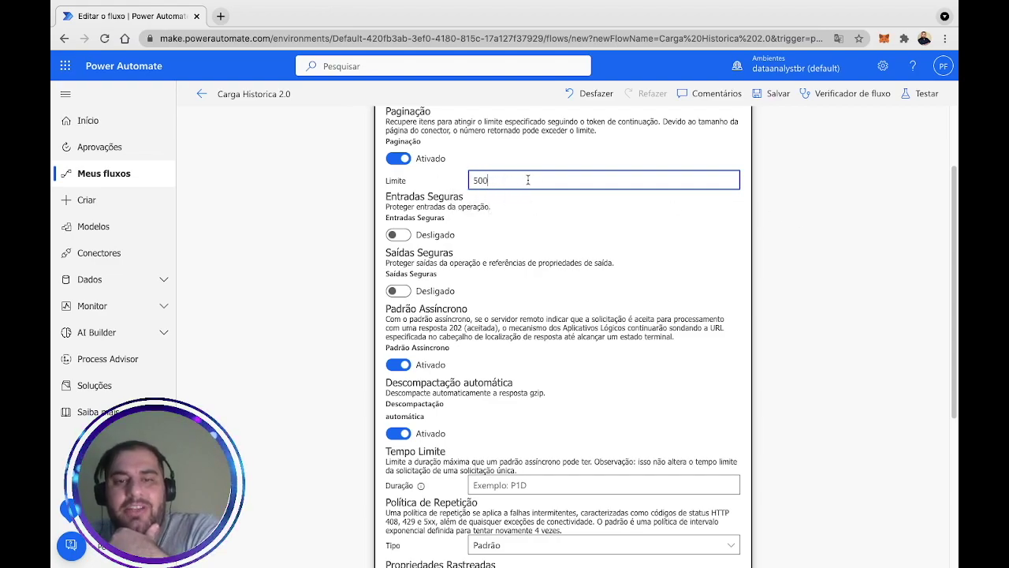
scroll(811, 266, down, 1)
scroll(812, 265, down, 2)
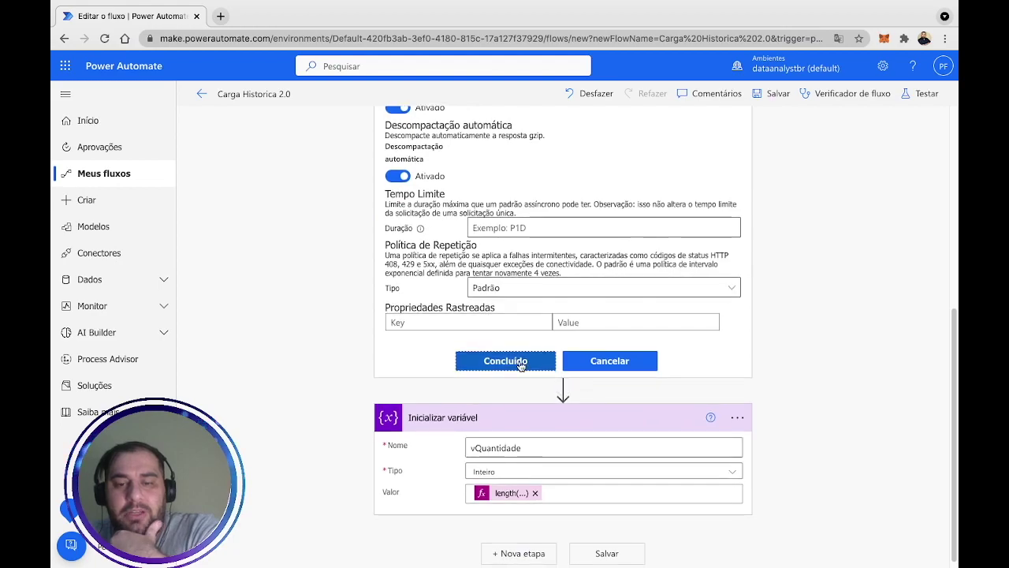
click(920, 93)
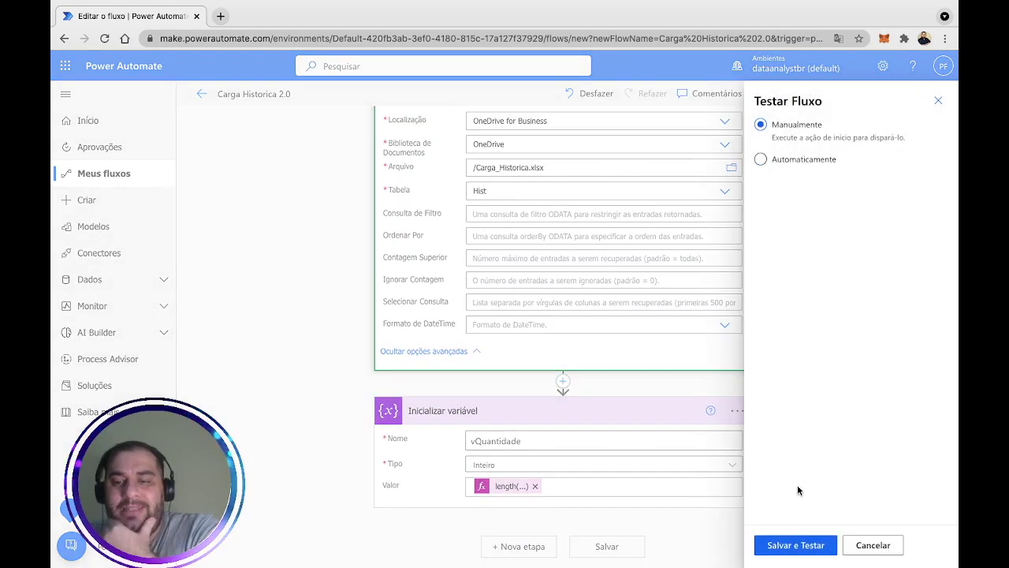
- Save and test the flow manually, then close the run-started confirmation
click(786, 554)
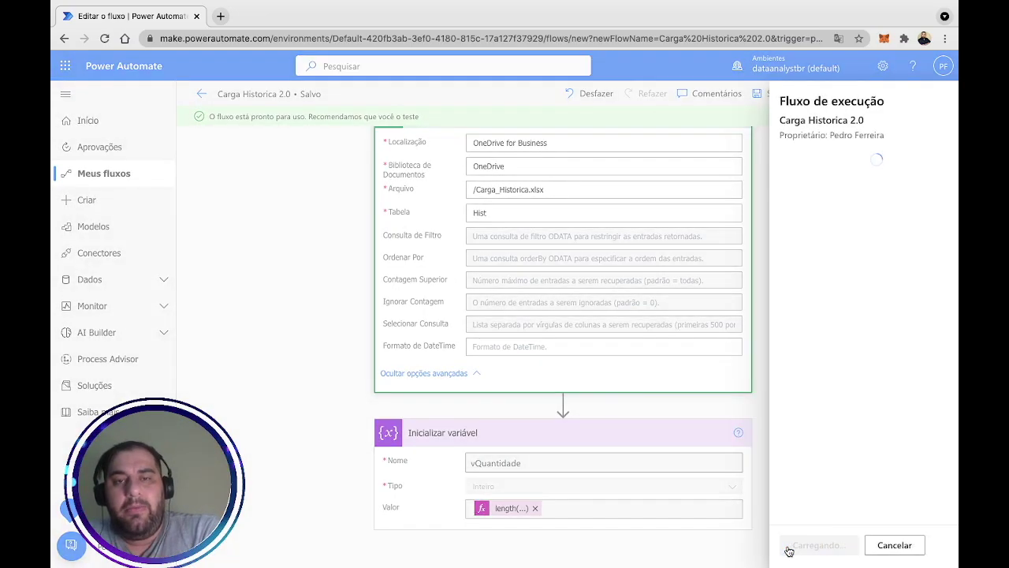
click(788, 545)
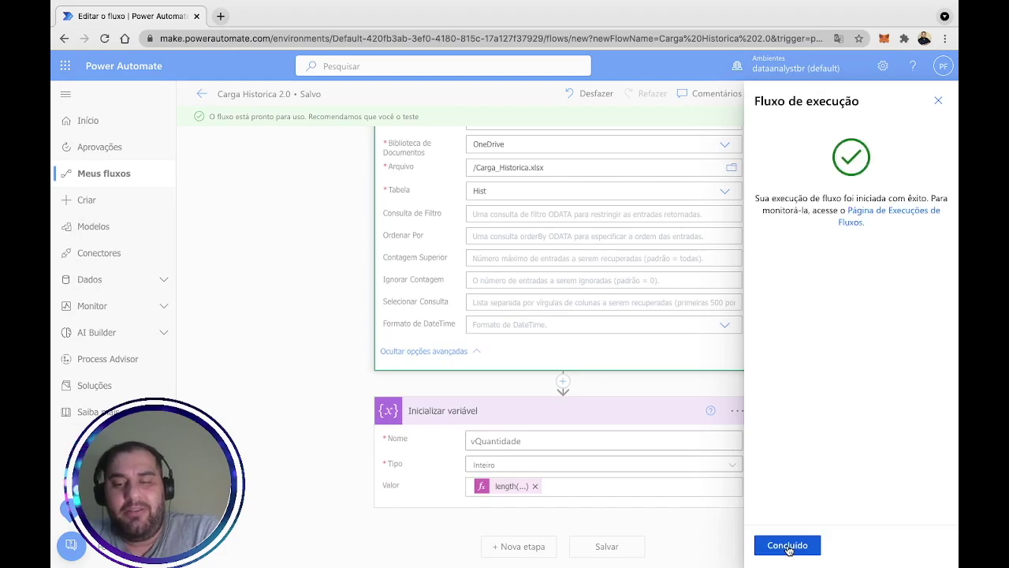
click(786, 545)
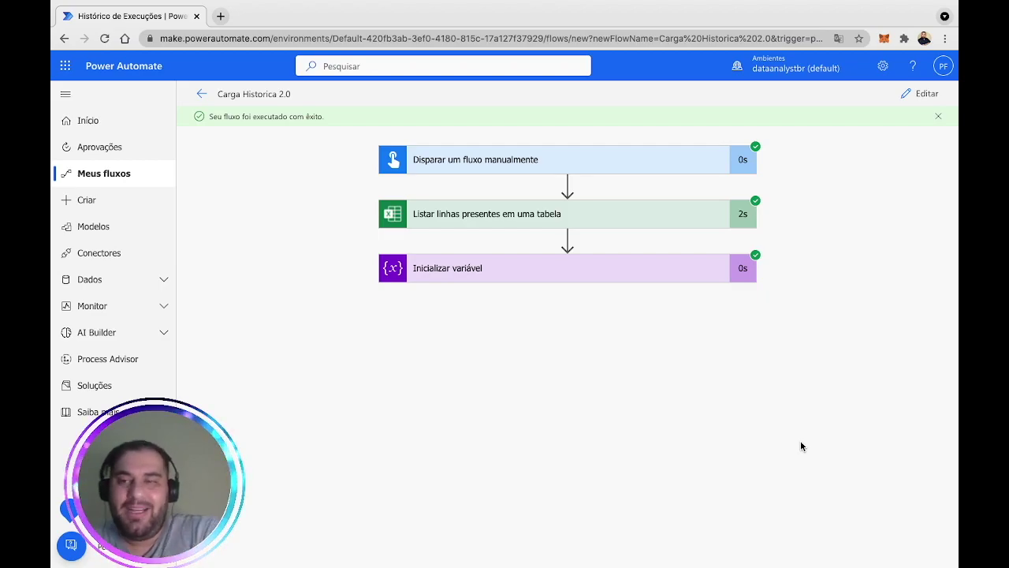
- Confirm only 512 rows were counted, then raise the Excel list-rows pagination limit to 7000
click(666, 270)
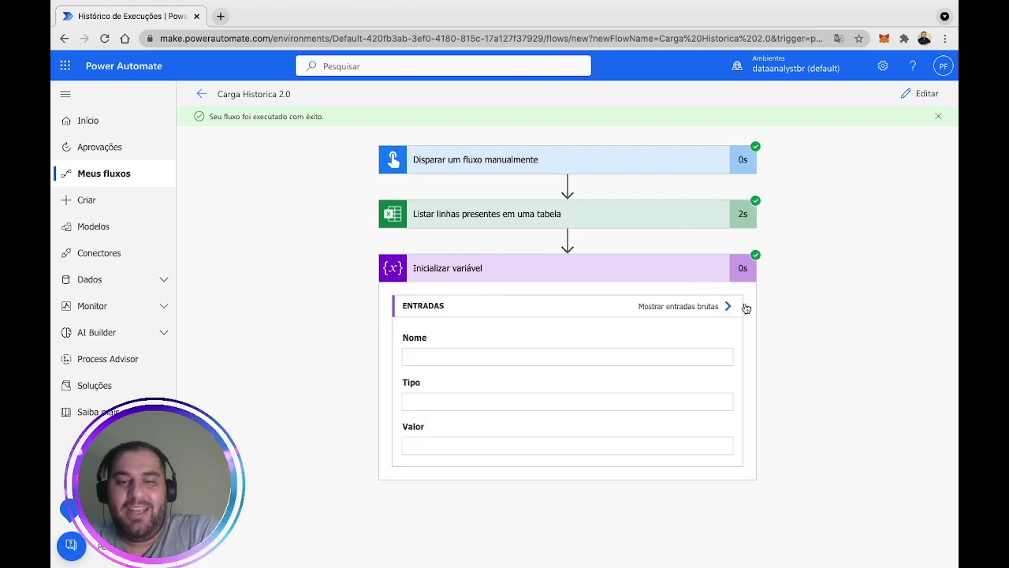
drag(448, 446, 344, 453)
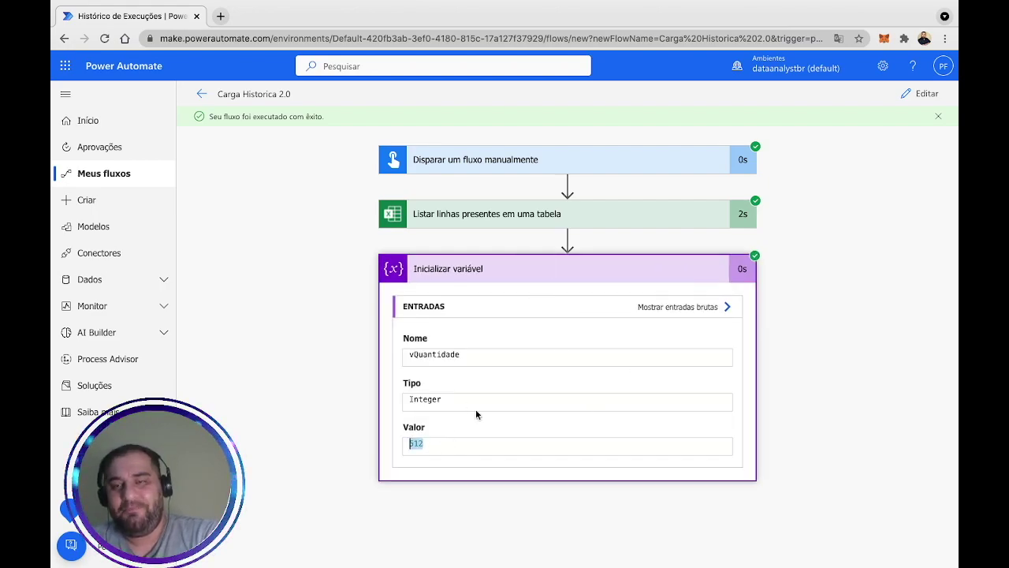
click(918, 95)
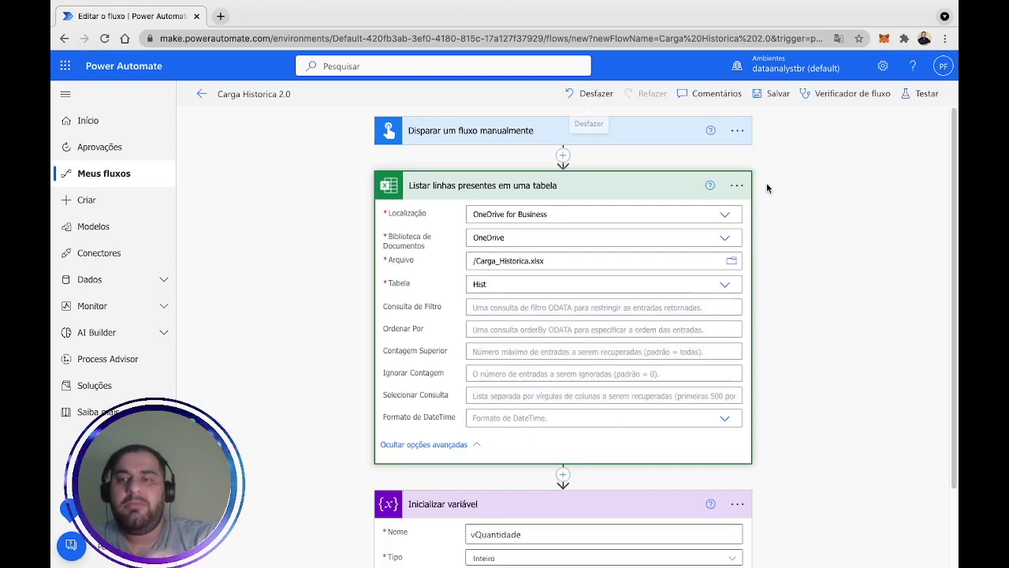
click(741, 190)
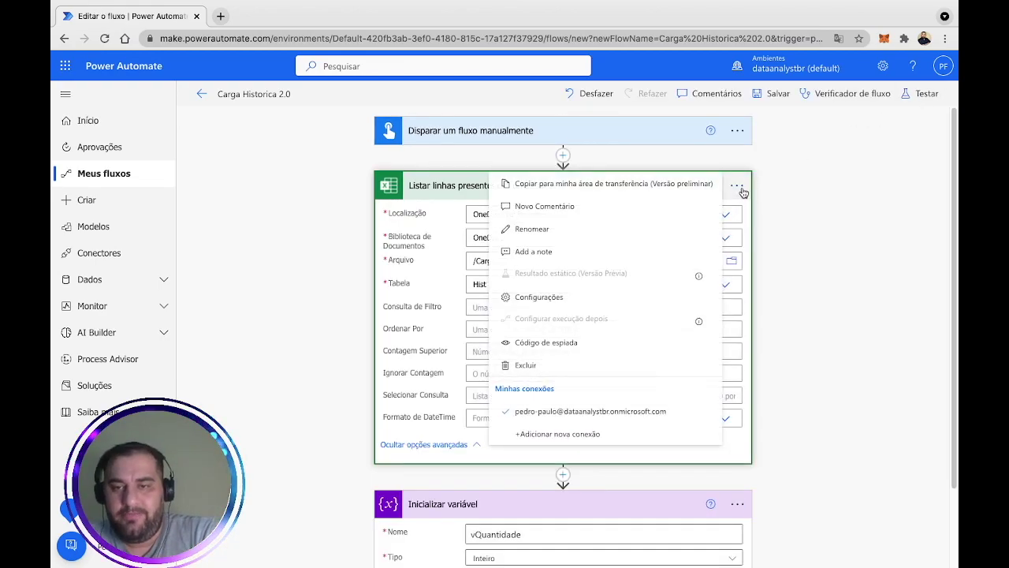
click(533, 298)
double_click(480, 285)
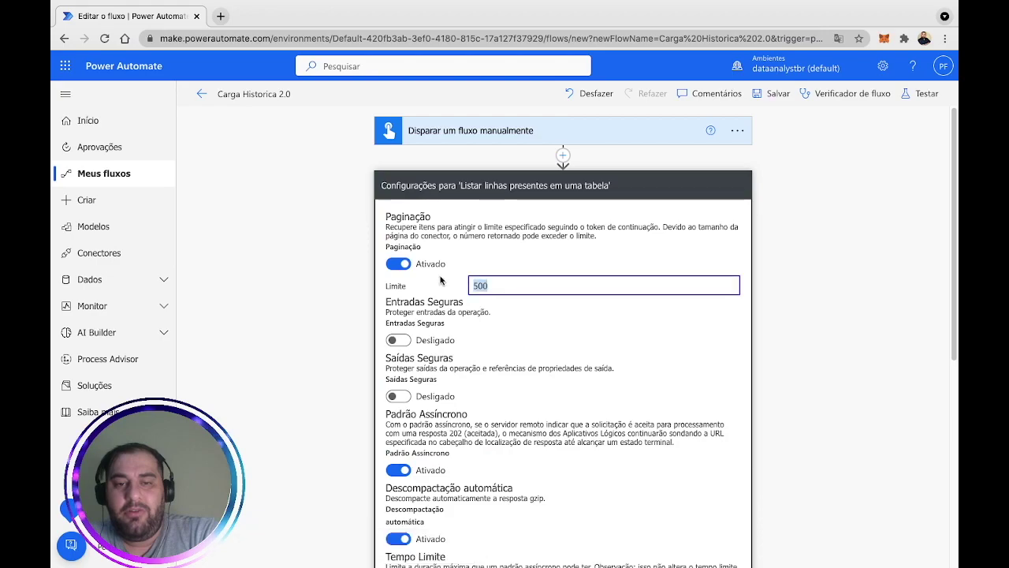
text(7000)
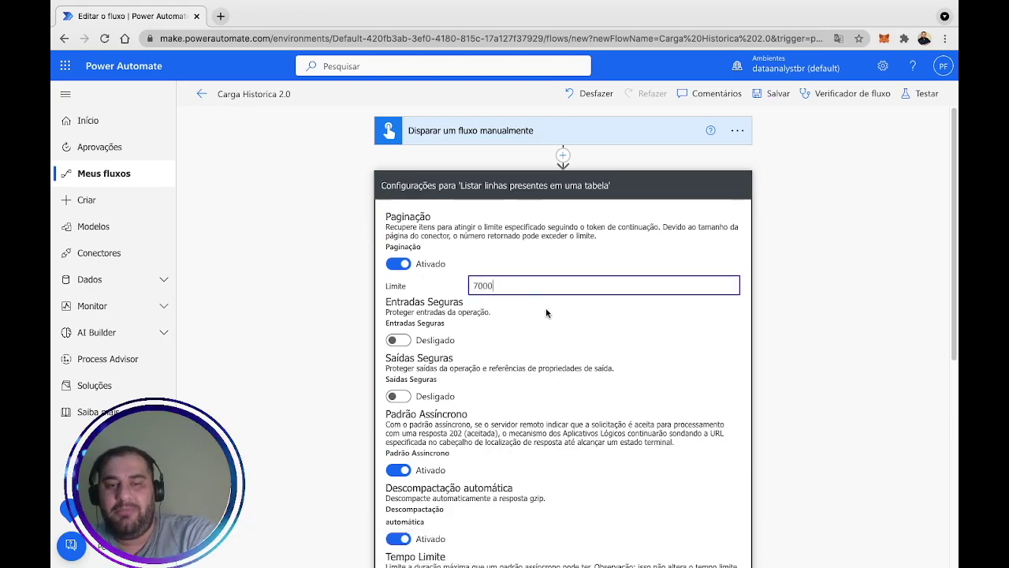
click(671, 328)
scroll(656, 341, down, 3)
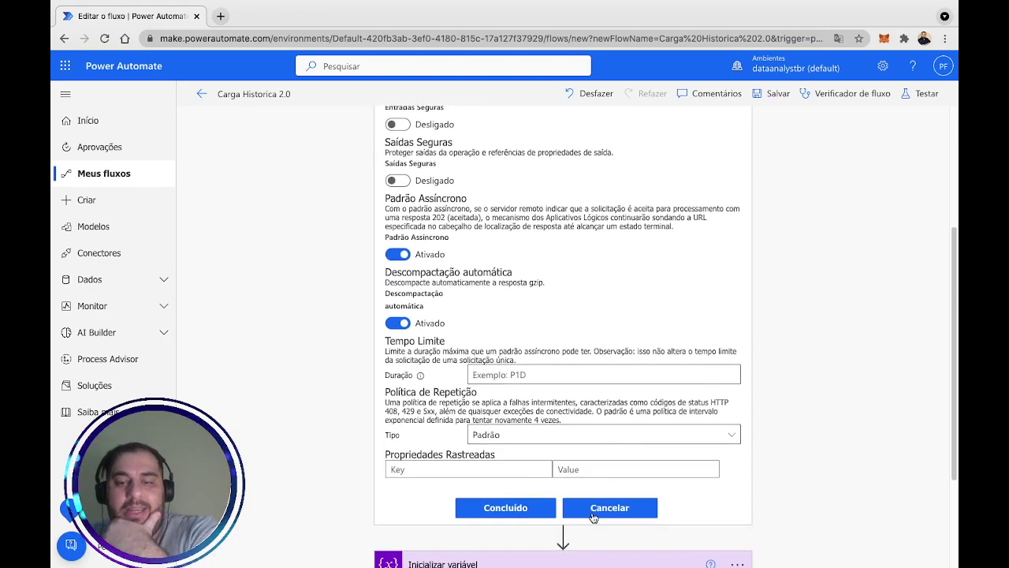
click(516, 507)
- Save the flow and start a new manual test run
click(919, 98)
click(791, 546)
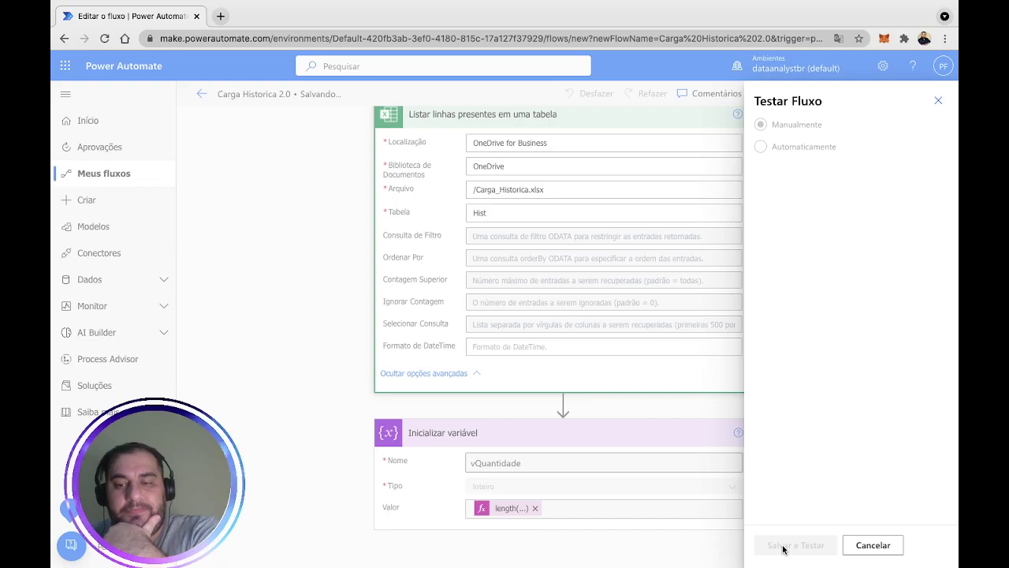
click(790, 545)
click(791, 546)
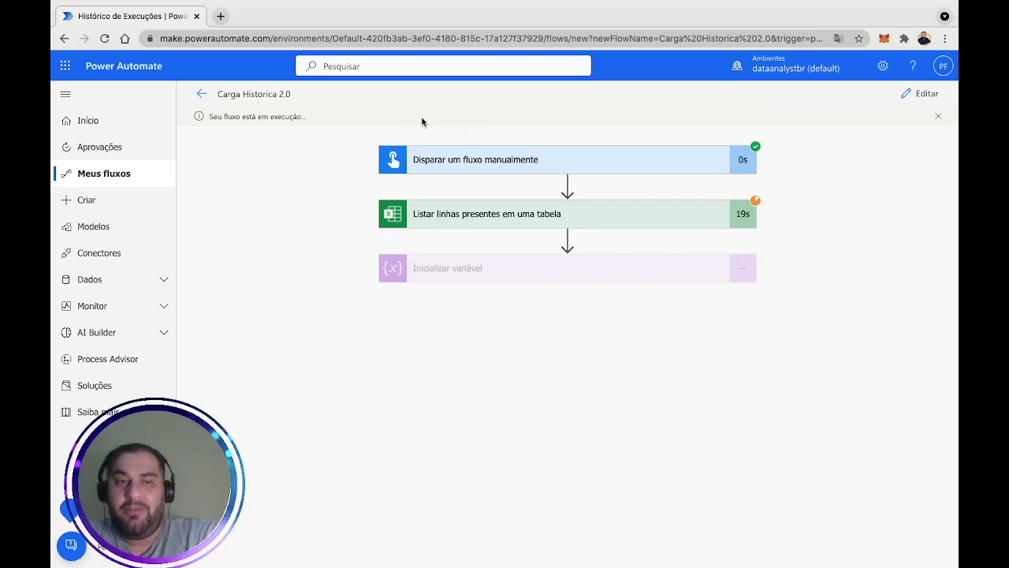
- Open office.com in a new tab, launch SharePoint from the app launcher, then return to the flow run
click(221, 17)
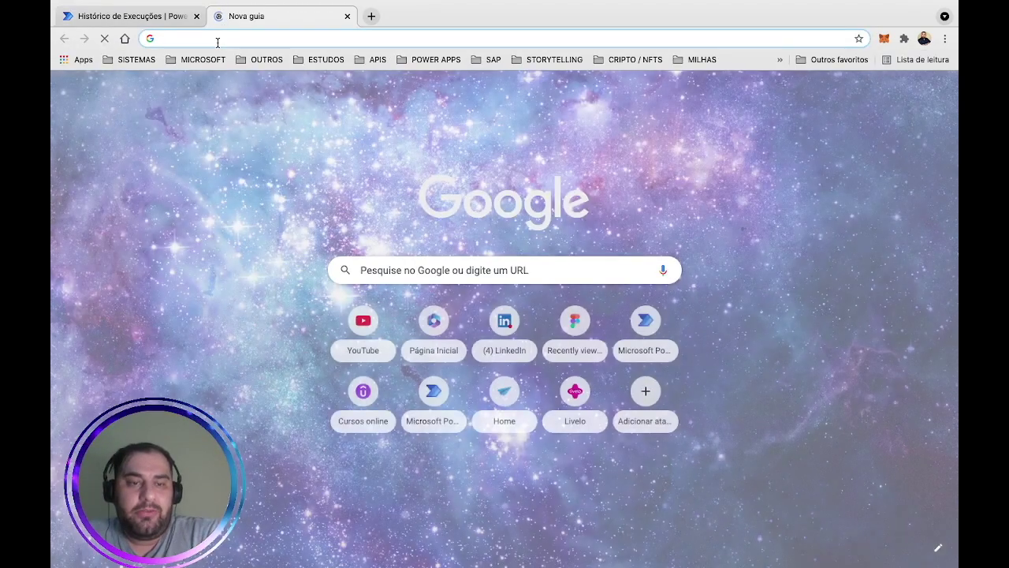
text(owww)
key(BackSpace)
key(BackSpace)
key(BackSpace)
key(BackSpace)
text(w)
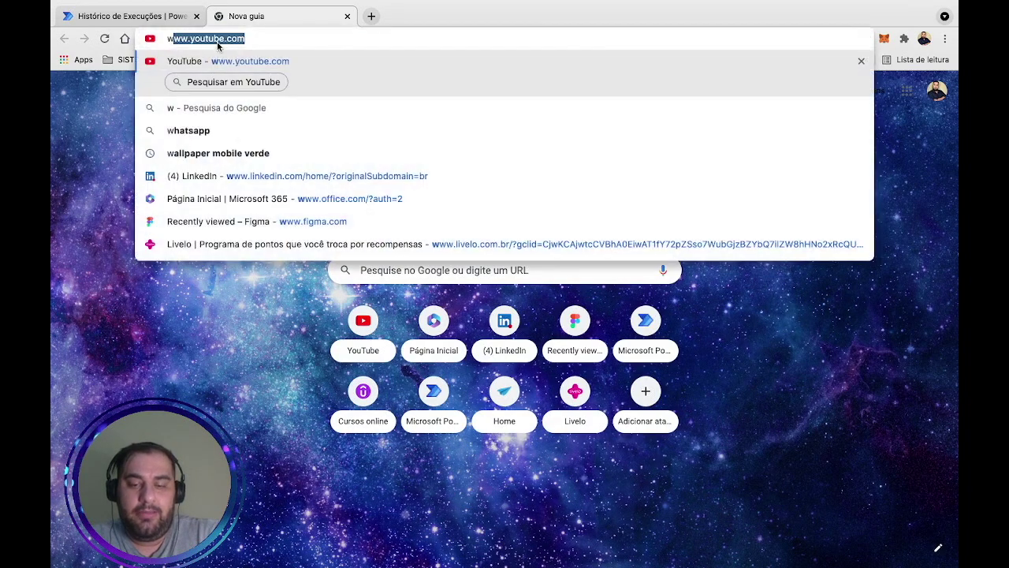
text(ww.off)
key(Return)
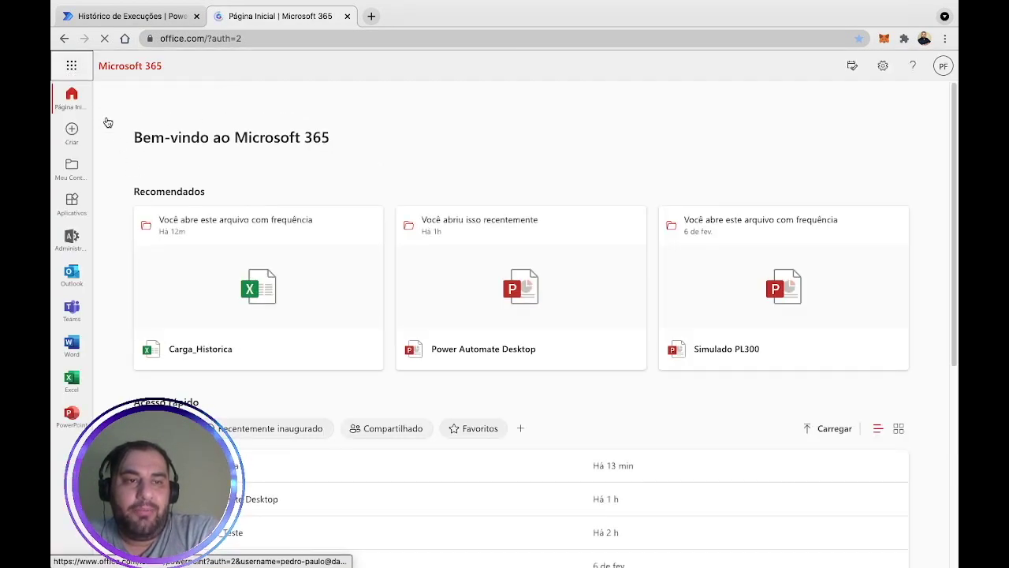
click(70, 70)
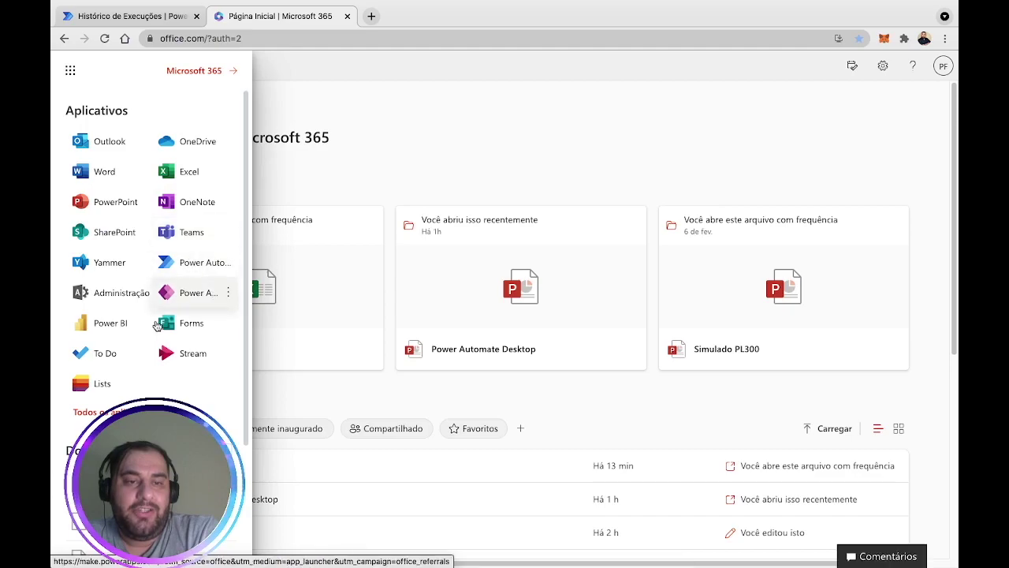
click(101, 230)
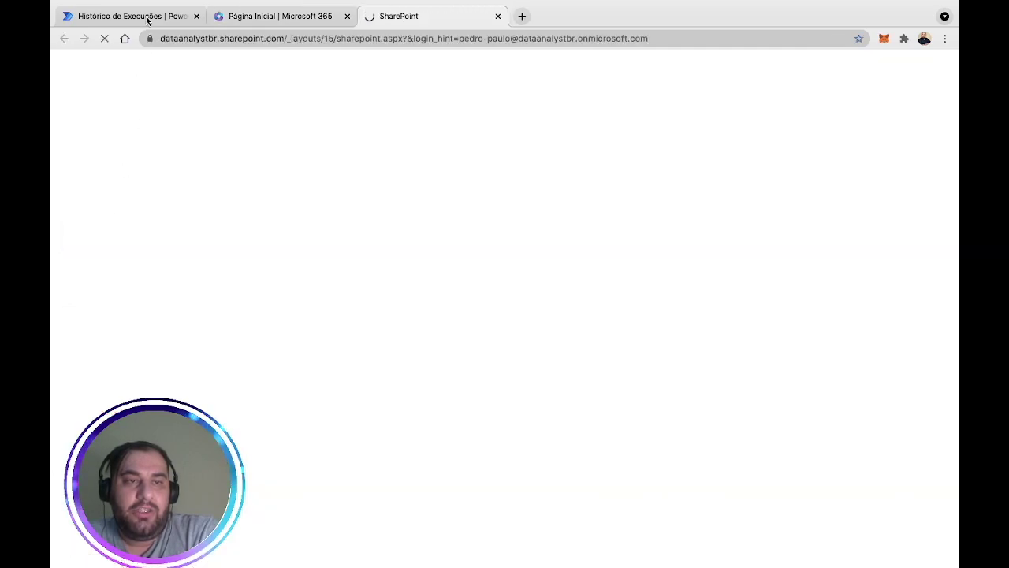
click(142, 16)
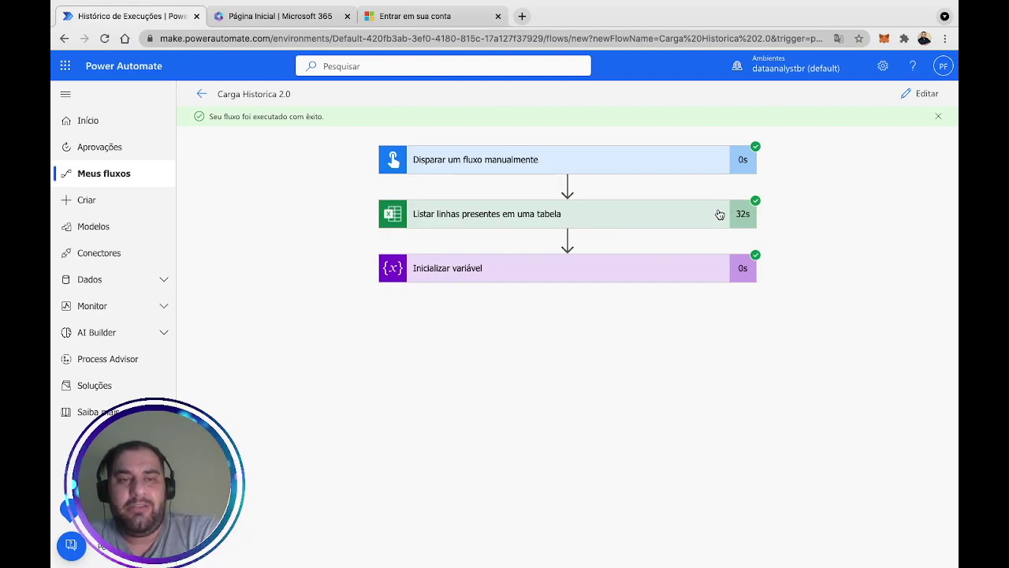
- Confirm the rerun counted 6000 rows and submit the account password on the sign-in page
click(472, 272)
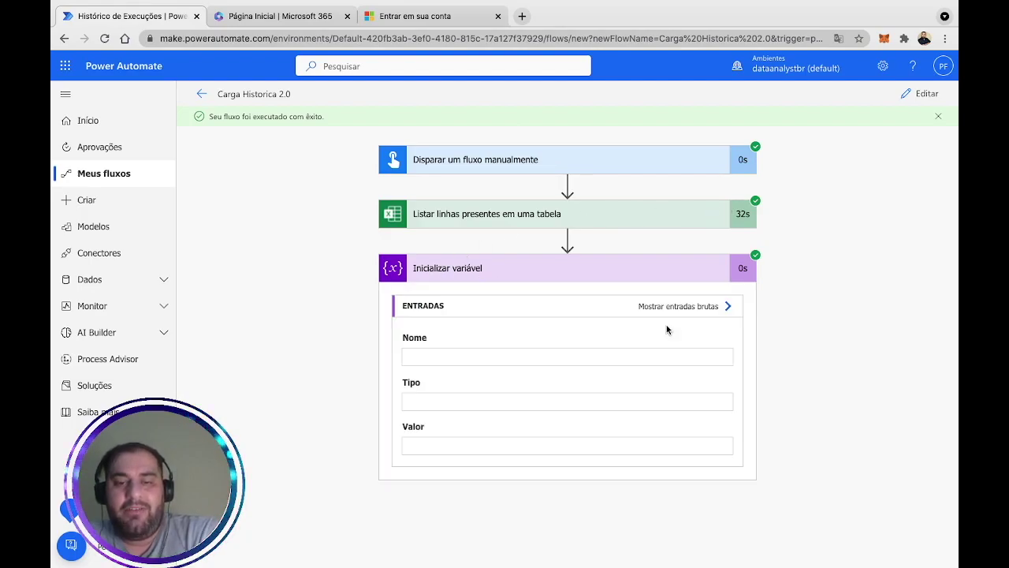
drag(439, 442, 397, 444)
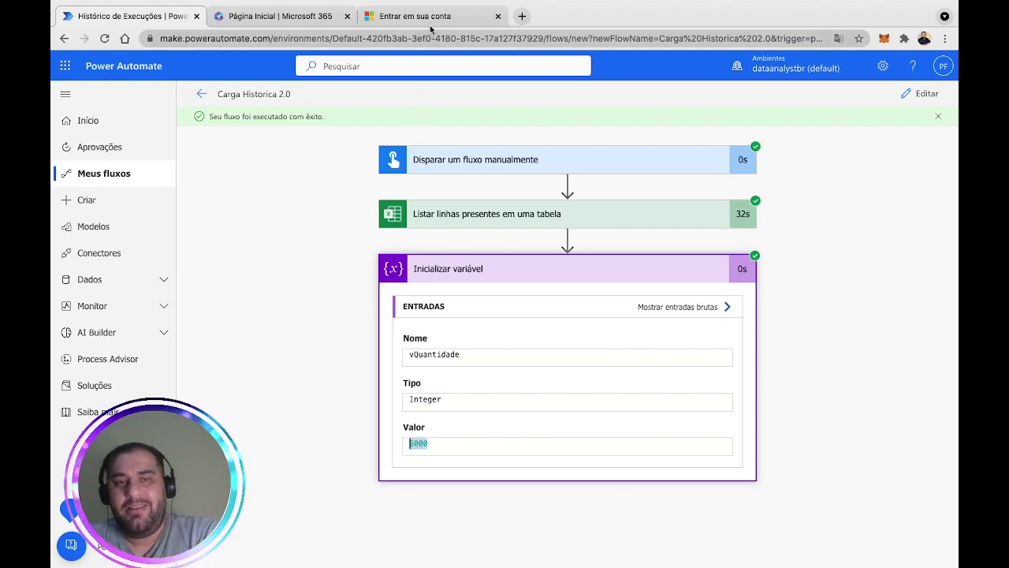
click(432, 20)
click(559, 380)
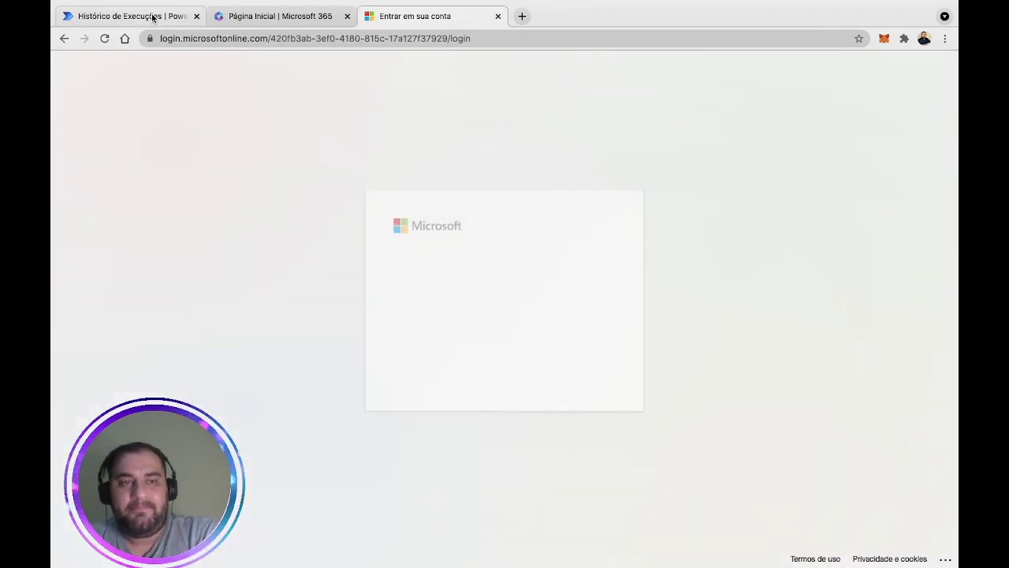
click(152, 16)
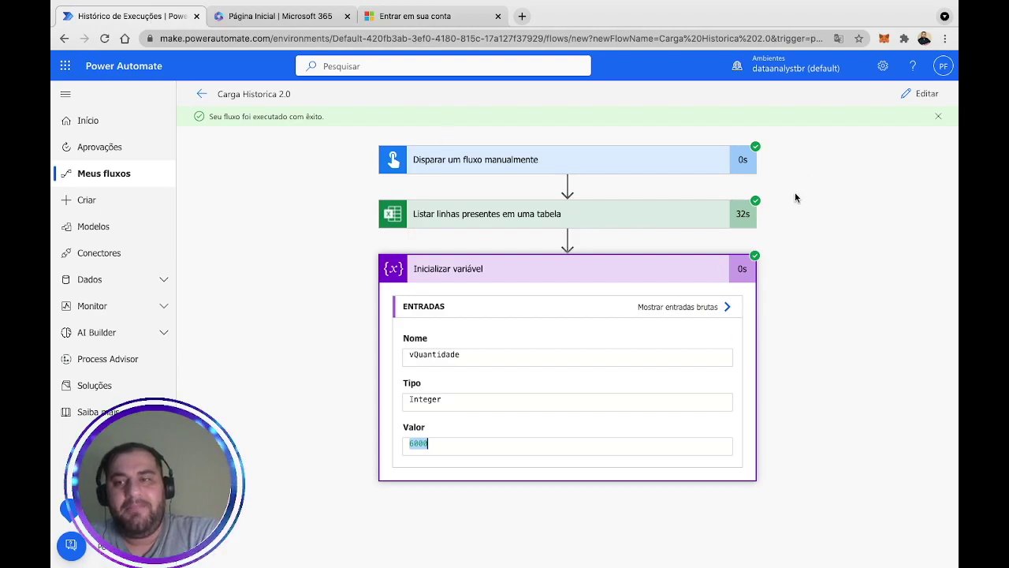
- Stay signed in, close the Microsoft 365 home tab and bring up the SharePoint start page
click(424, 17)
click(599, 377)
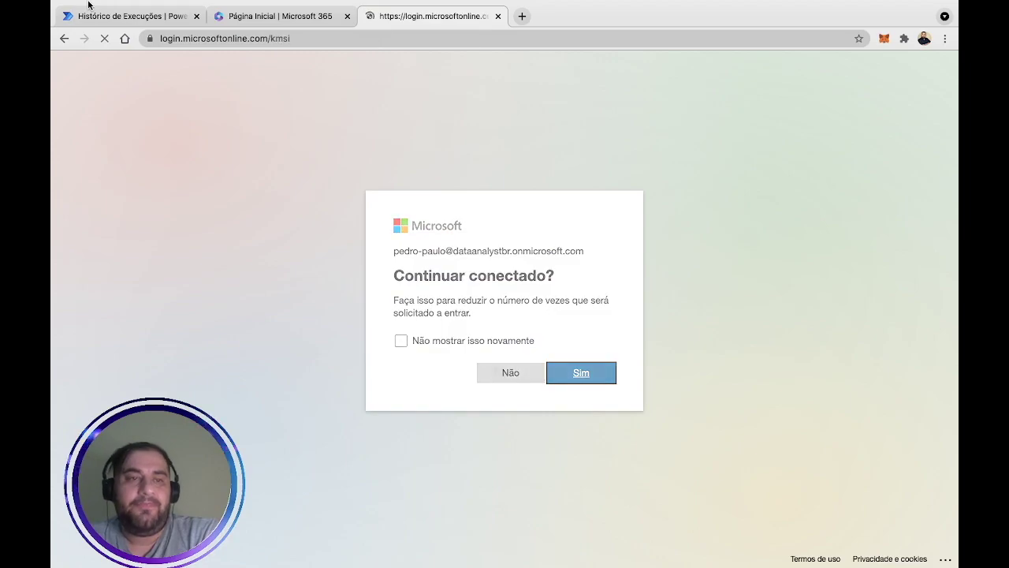
click(126, 15)
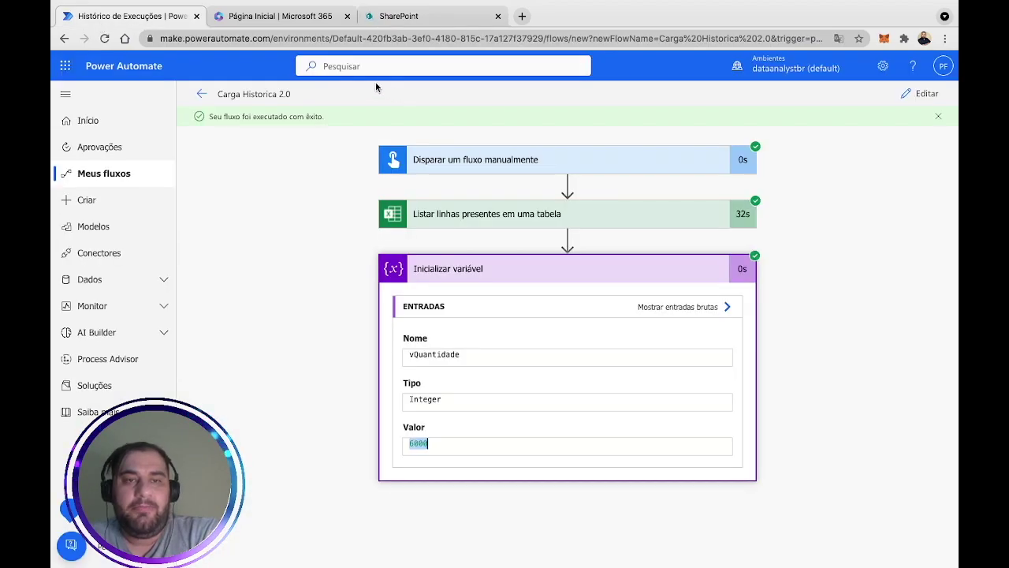
click(347, 16)
click(310, 16)
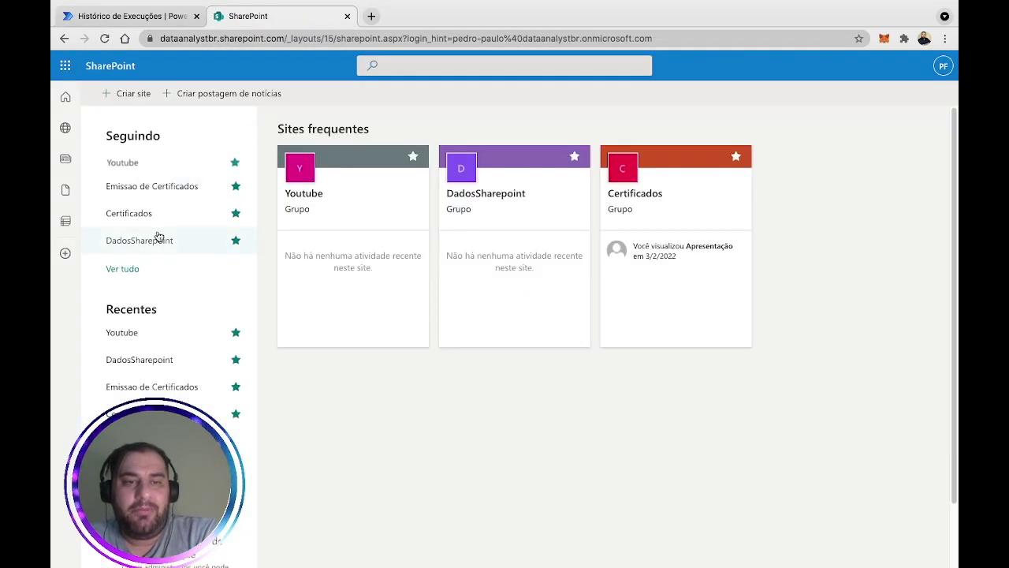
- Open the DadosSharepoint site and choose Novo > Lista
click(158, 239)
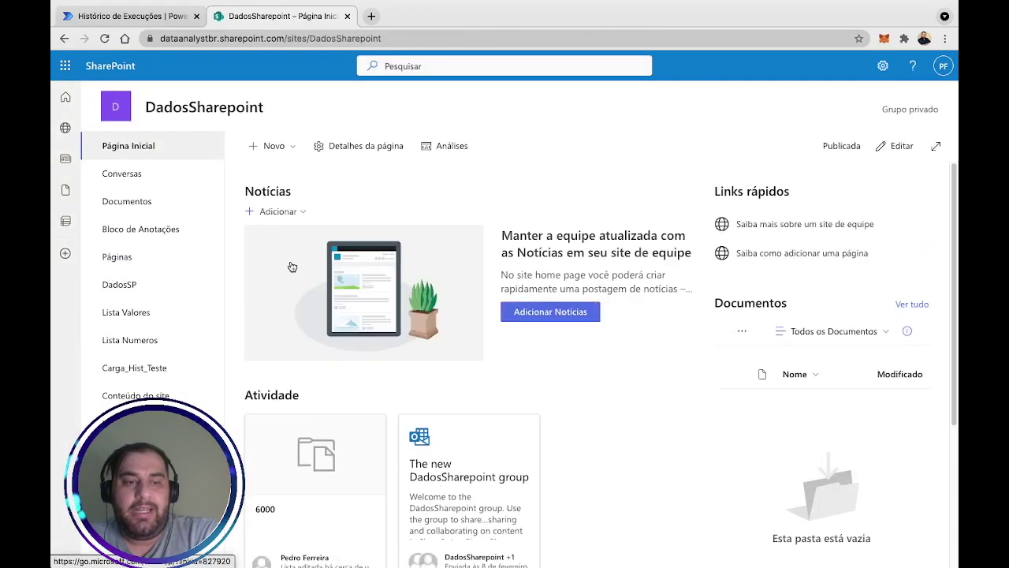
click(272, 145)
click(284, 170)
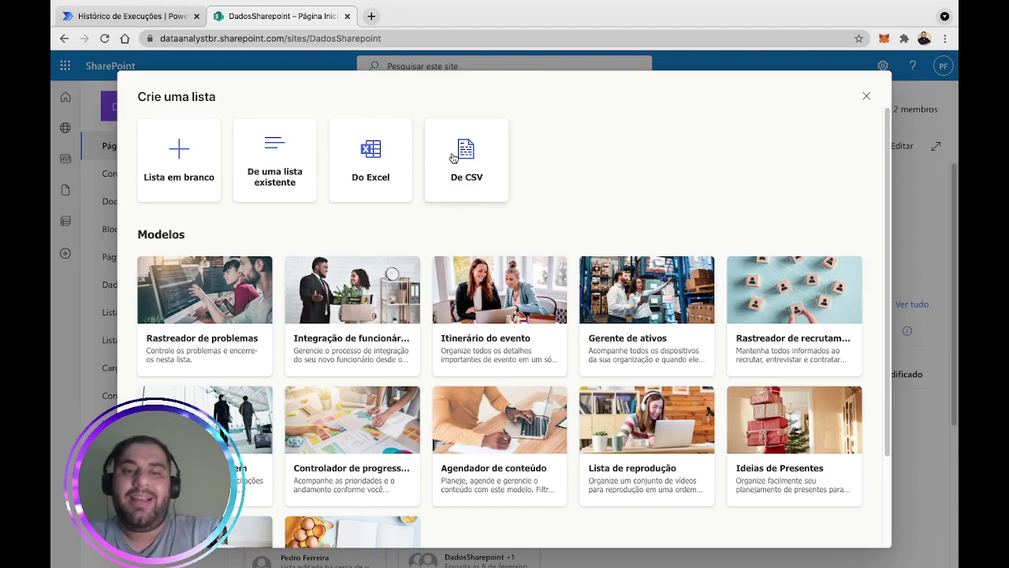
- Create a blank list named 'Carga Historica' on the DadosSharepoint site
click(156, 162)
text(Cr)
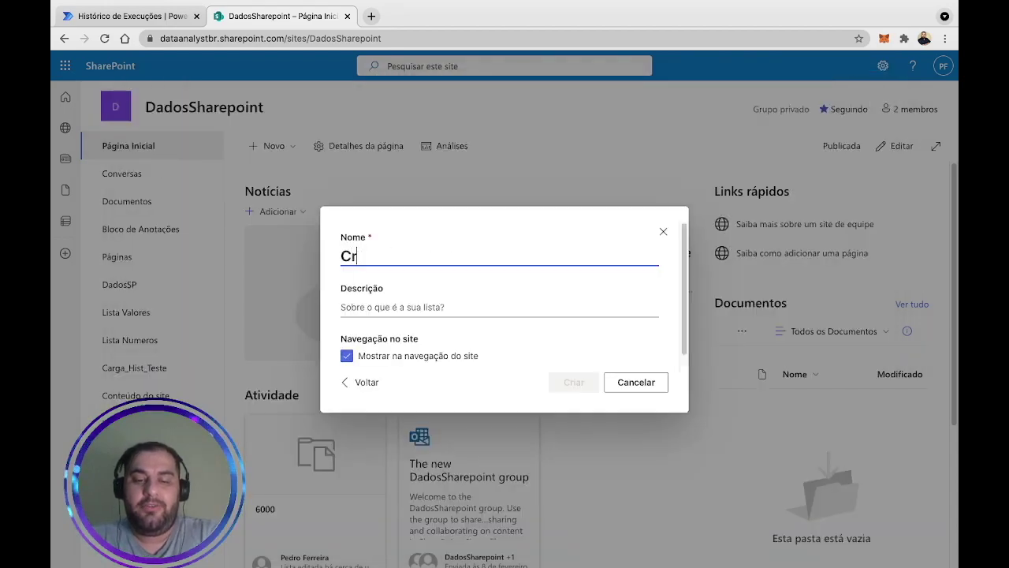
key(BackSpace)
text(arga H)
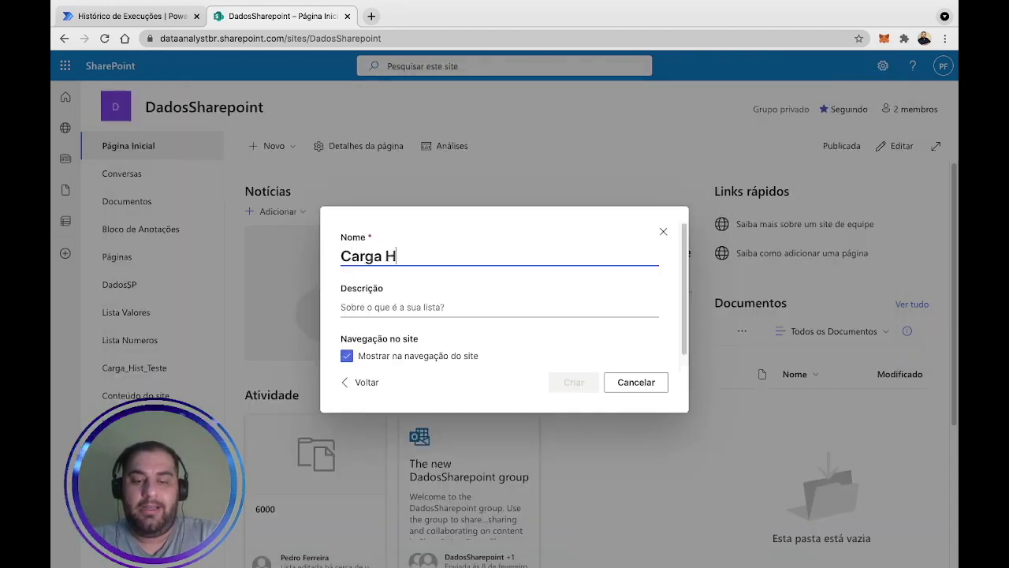
text(istorica)
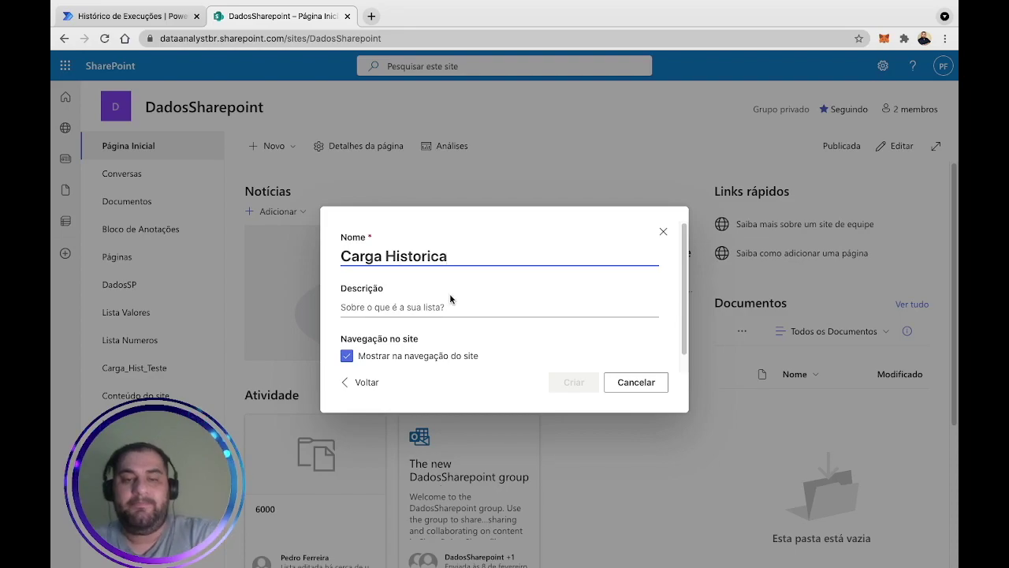
click(589, 382)
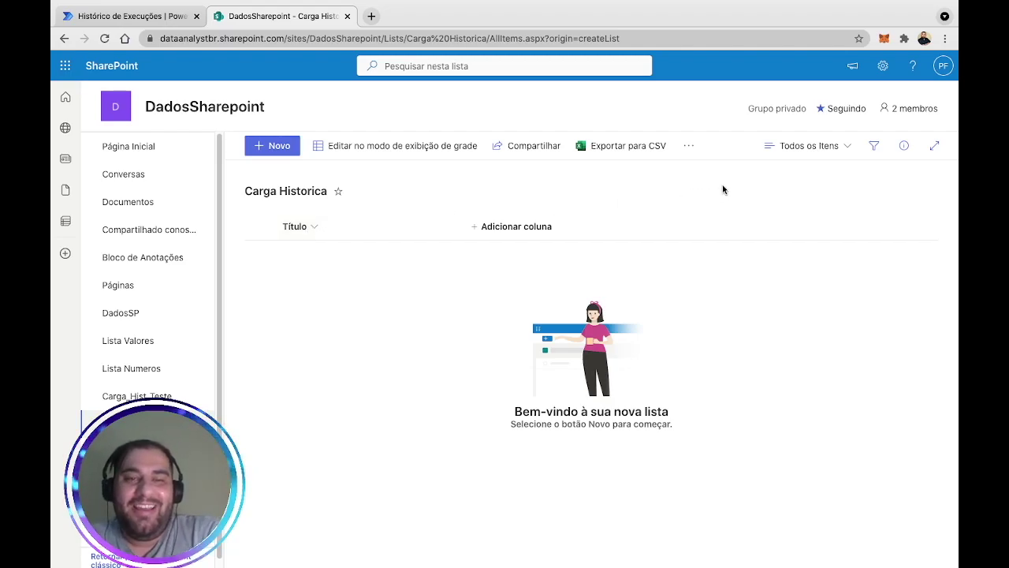
click(883, 66)
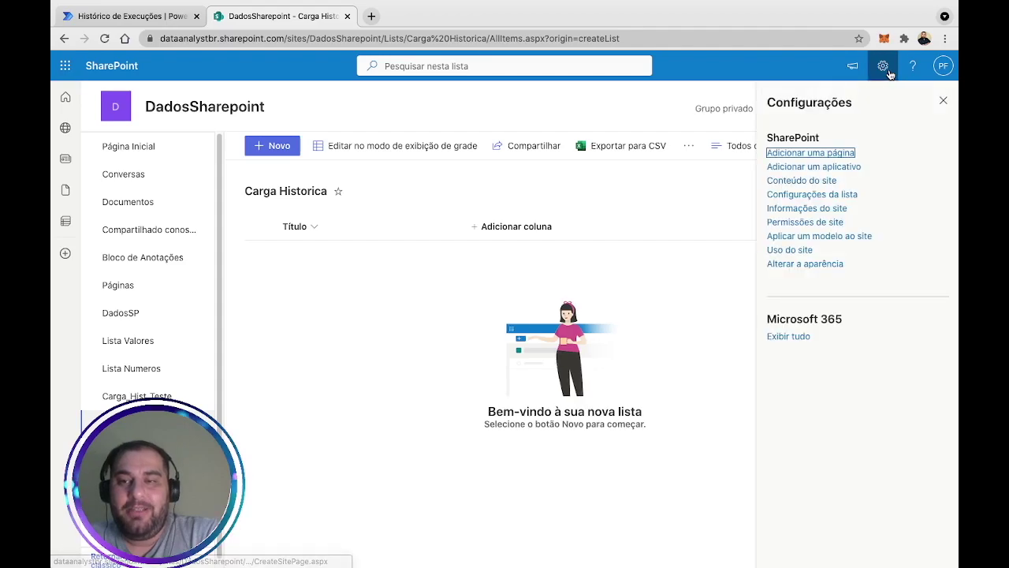
- In the Carga Historica list settings, rename the Título column to ID_Carga
click(819, 195)
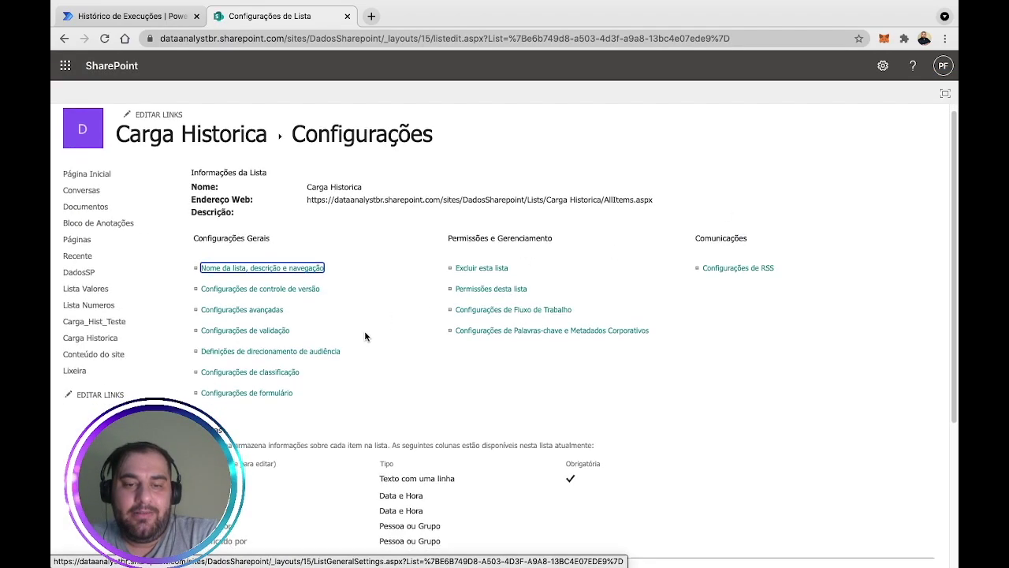
scroll(235, 280, down, 3)
click(207, 270)
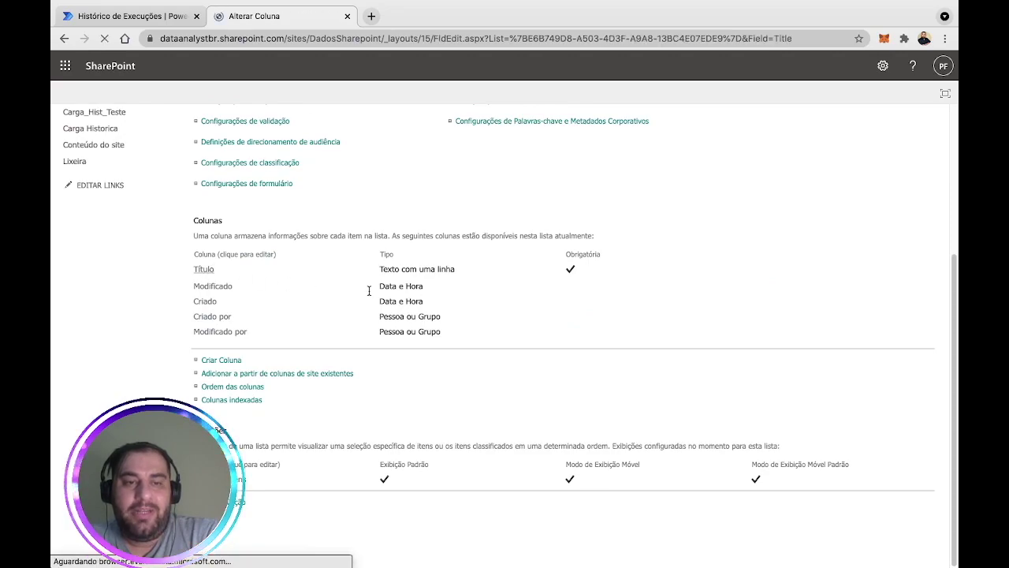
text(ID)
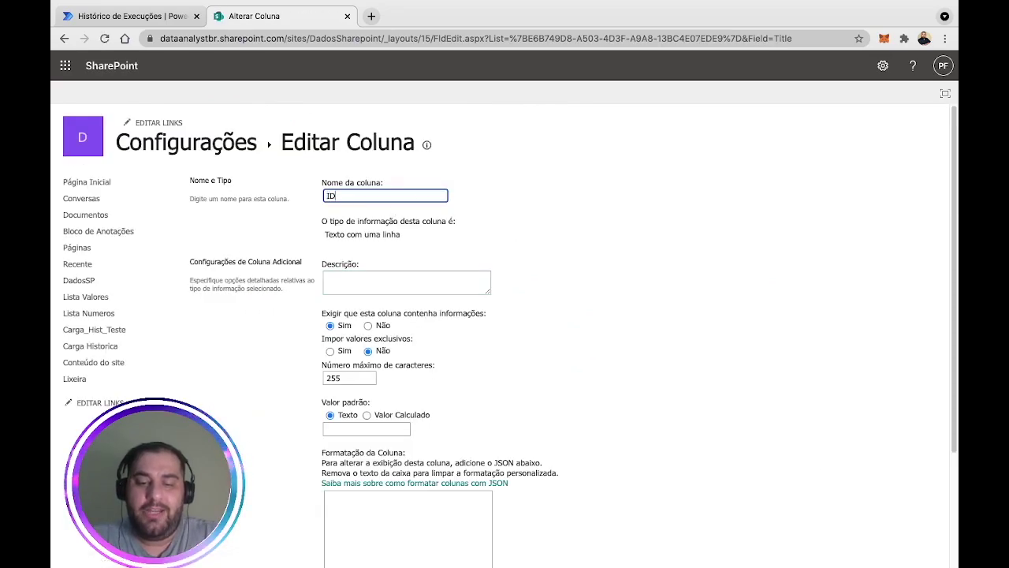
text(_CARGA)
key(BackSpace)
key(BackSpace)
key(BackSpace)
key(BackSpace)
text(arga)
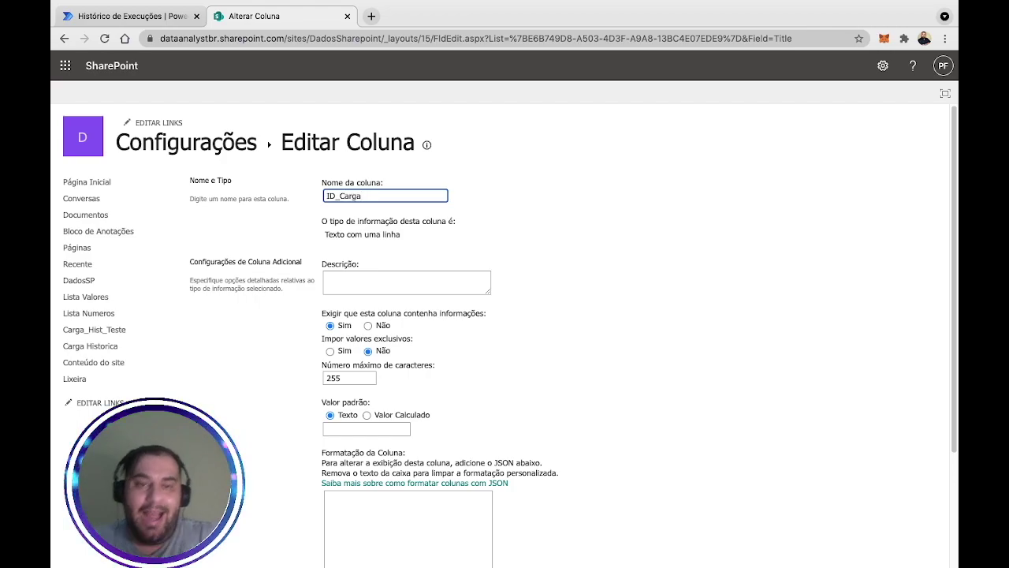
scroll(535, 261, down, 3)
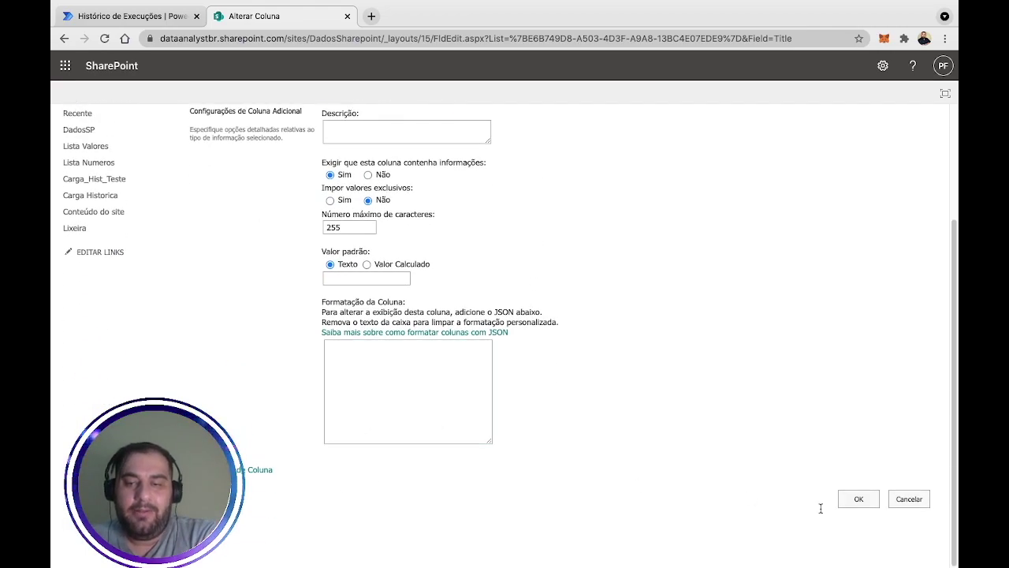
click(871, 499)
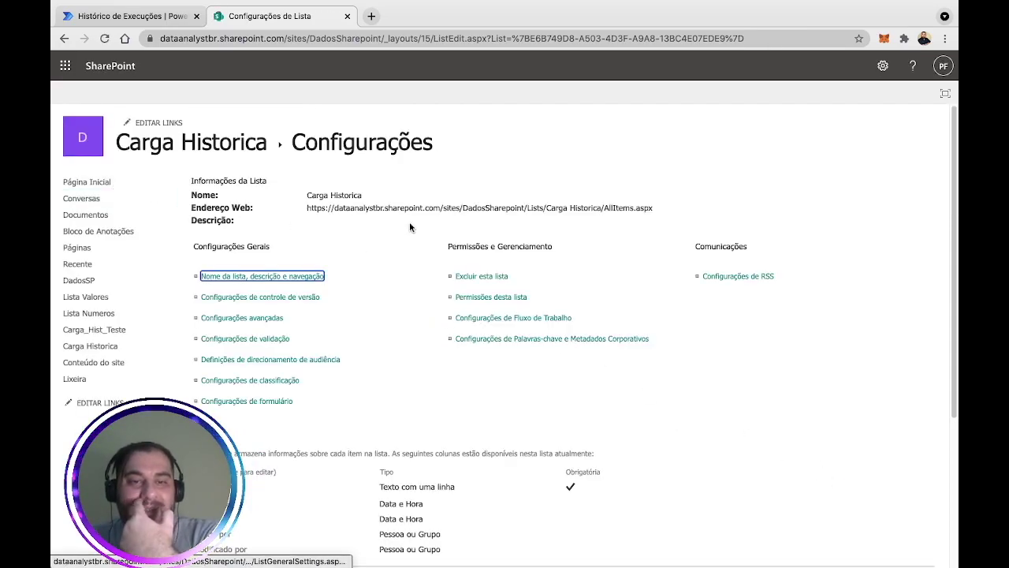
- Reopen the Carga Historica list from the site home, then return to the flow run
click(101, 186)
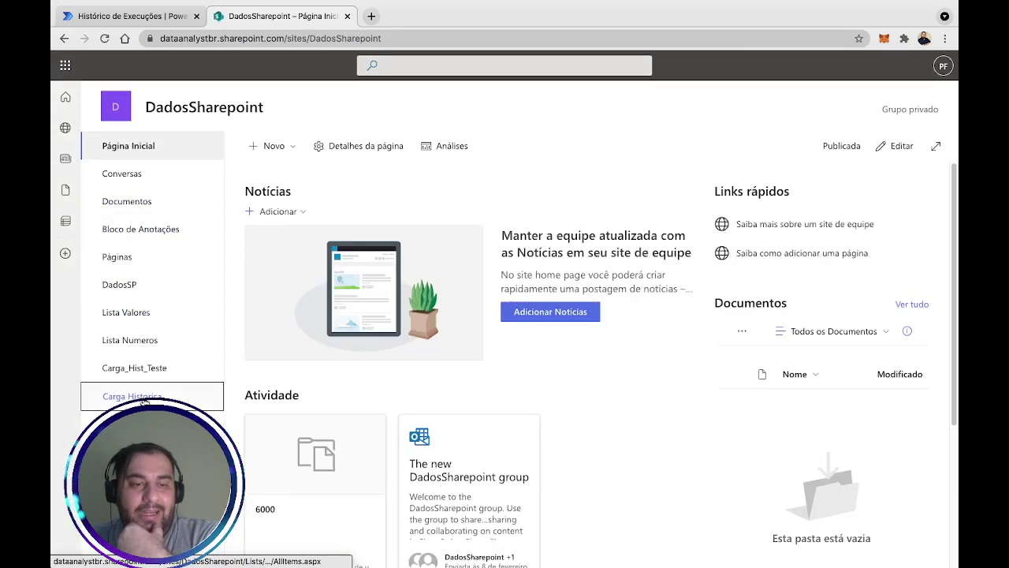
click(131, 396)
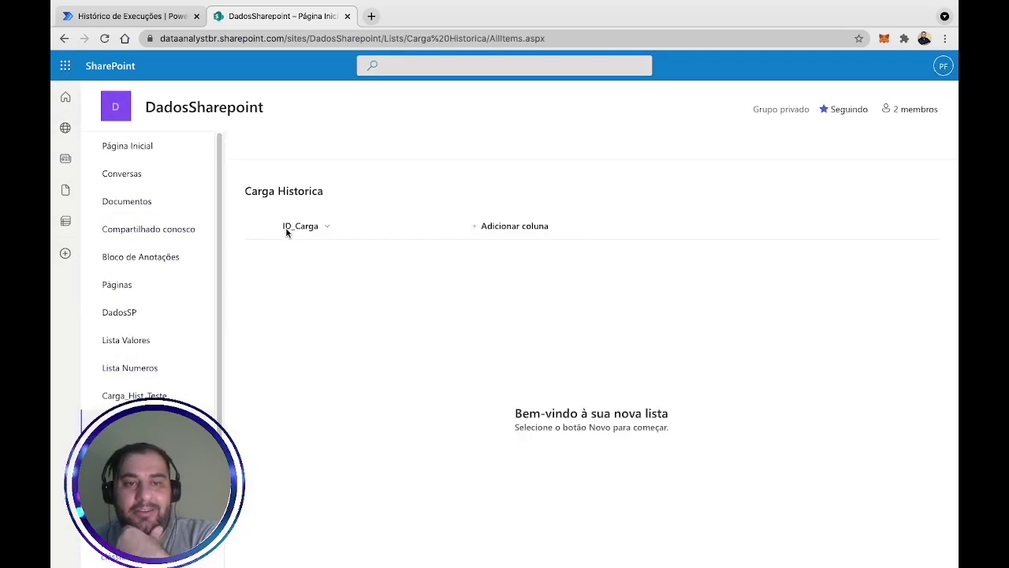
click(155, 16)
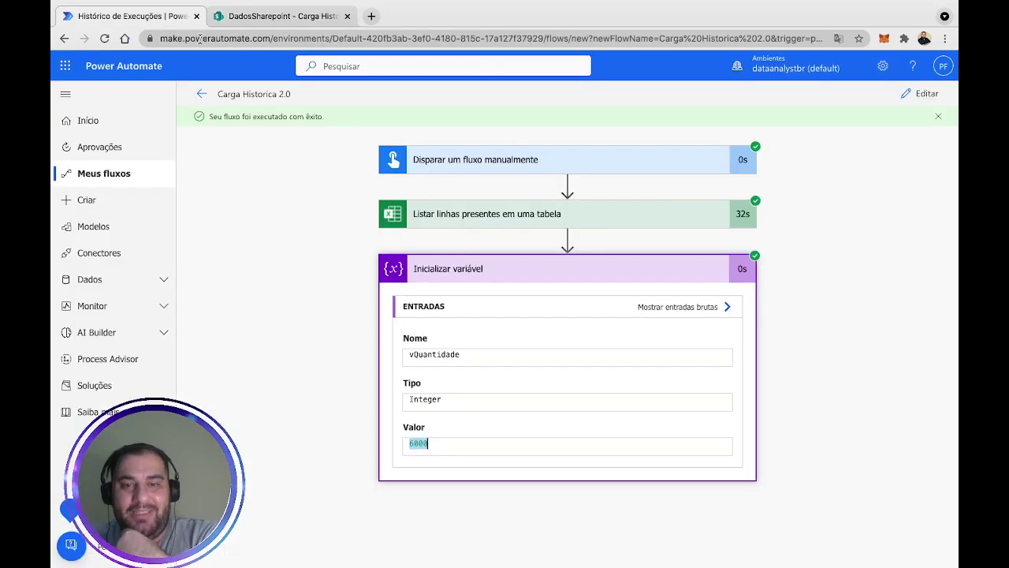
- Edit the flow and collapse the Listar linhas and Inicializar variável cards
click(916, 93)
scroll(561, 346, down, 2)
scroll(579, 189, up, 2)
click(567, 185)
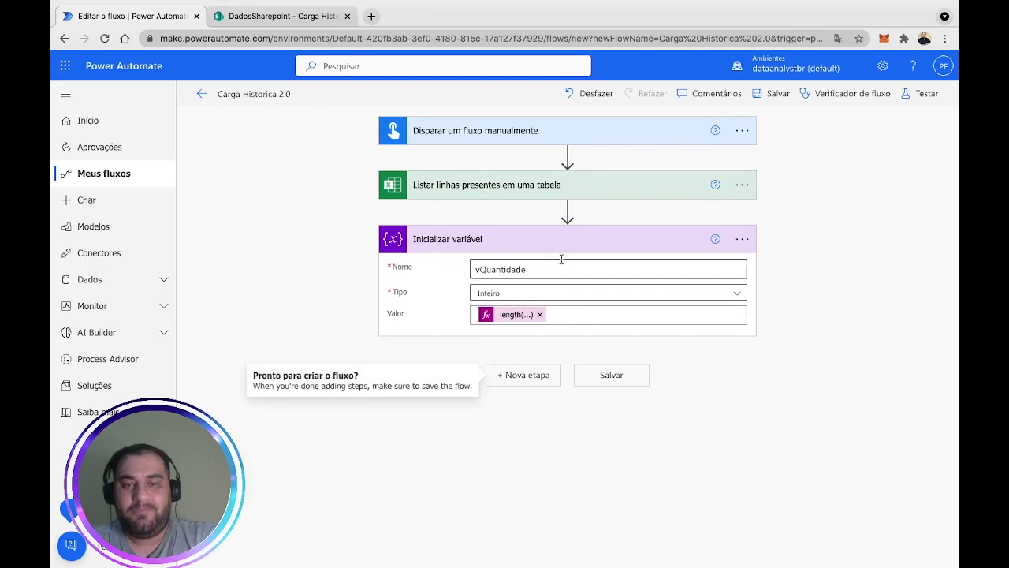
click(560, 241)
- Add a Control Aplicar a cada loop after the variable step, fed by the Excel 'value' output
click(533, 295)
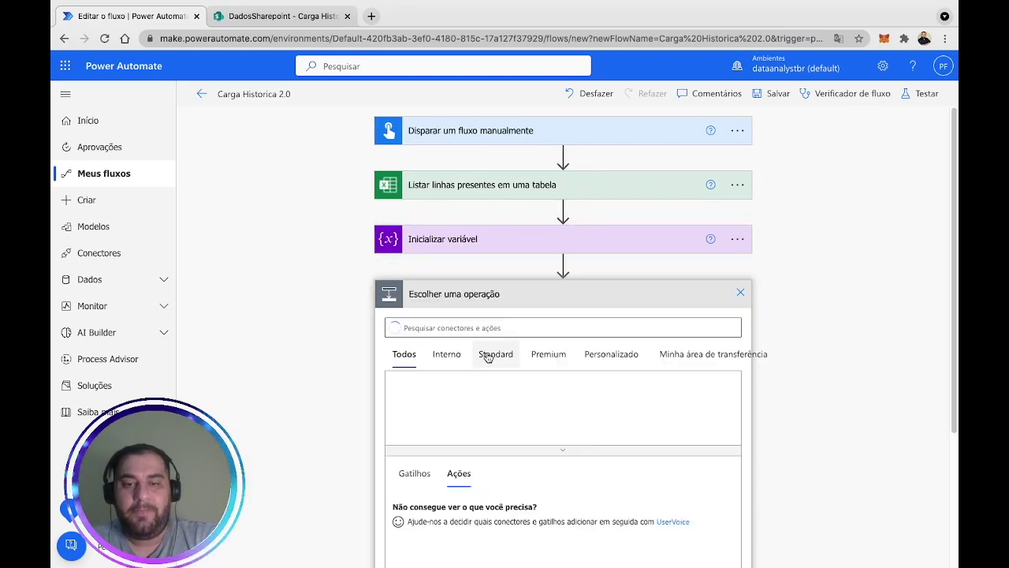
click(412, 404)
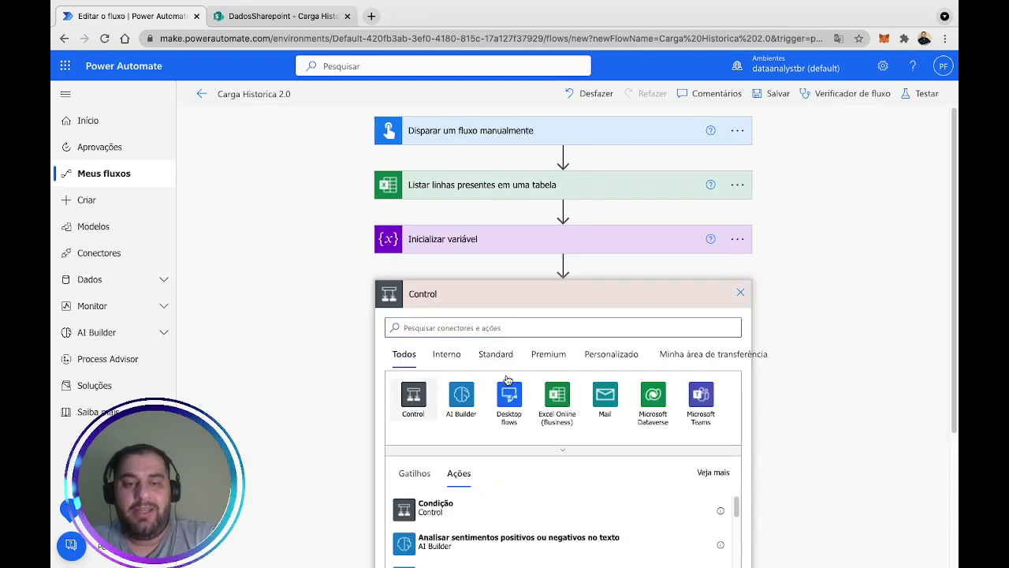
click(446, 403)
click(551, 332)
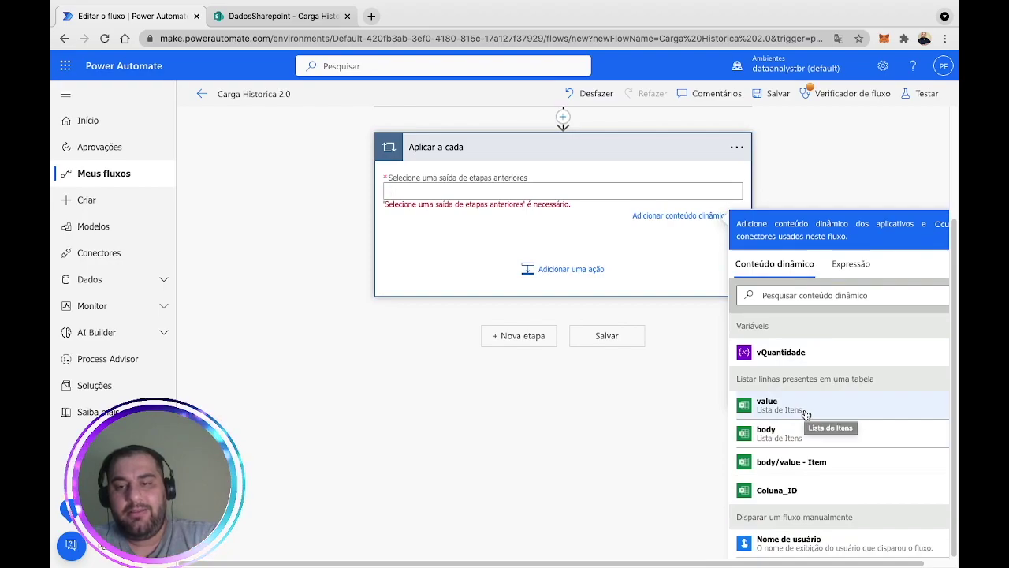
click(806, 415)
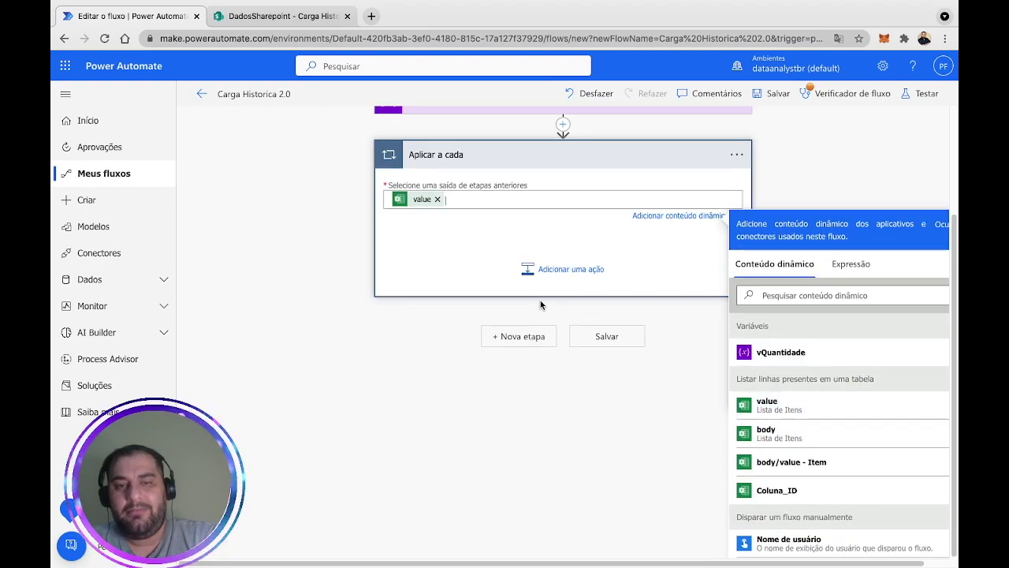
click(516, 237)
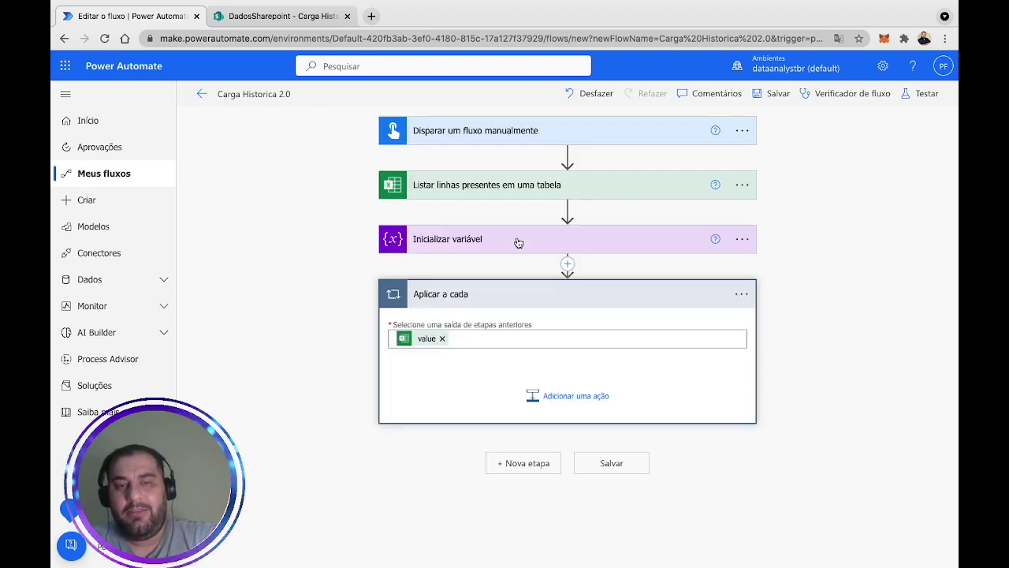
click(558, 397)
- Add a SharePoint Criar item action in the loop targeting DadosSharepoint's Carga Historica list
text(sharepo)
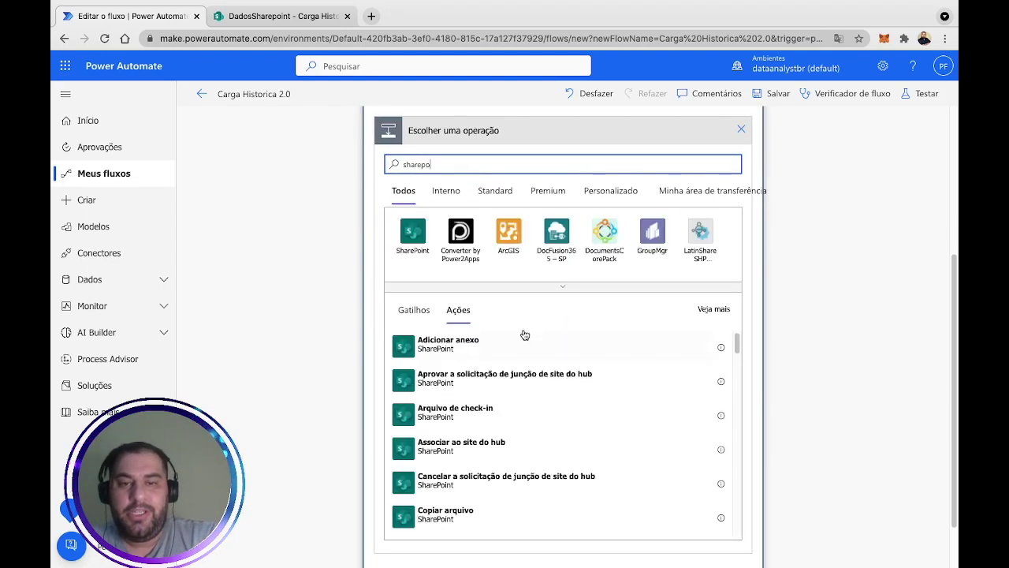
click(417, 240)
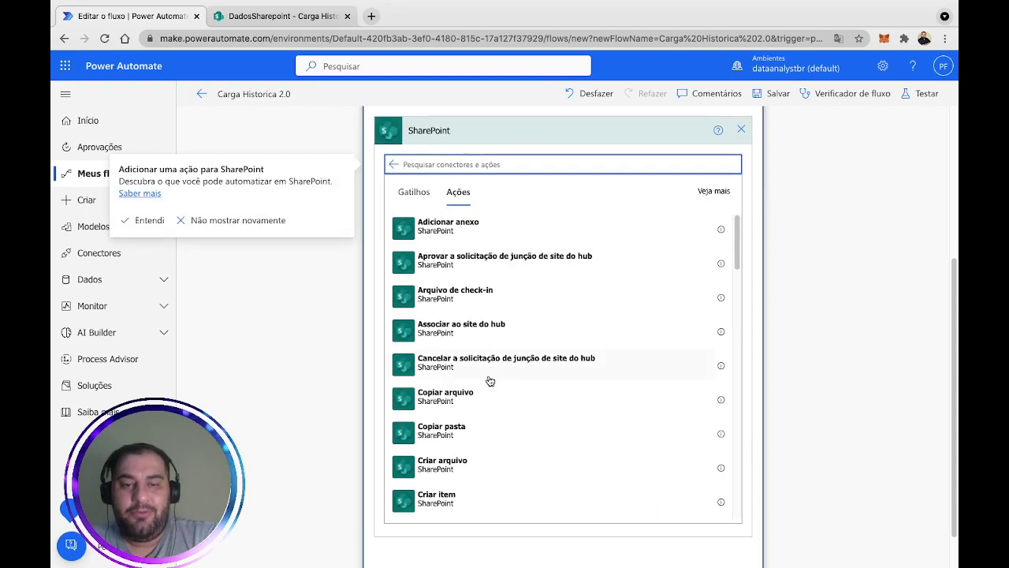
click(445, 496)
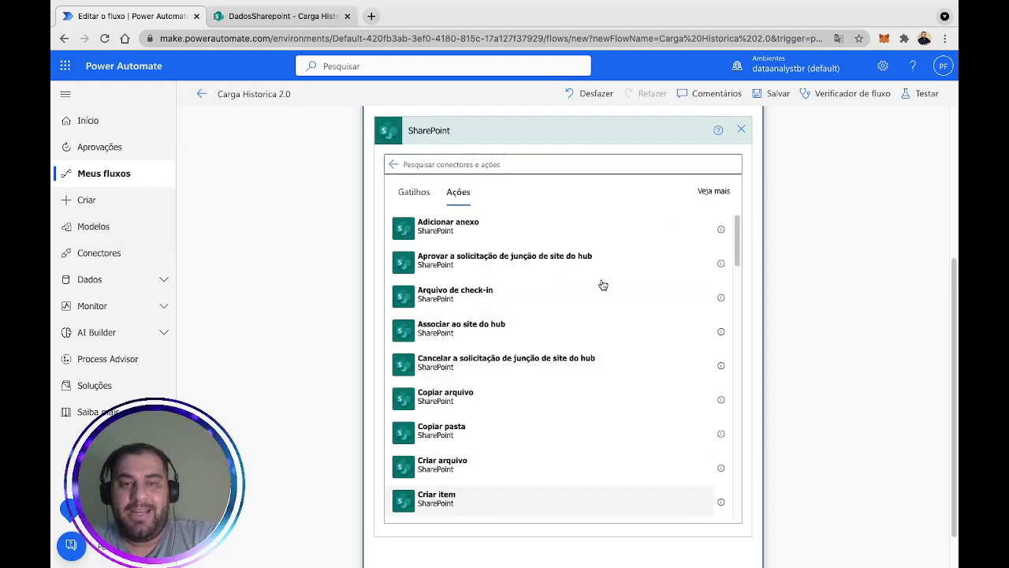
click(724, 364)
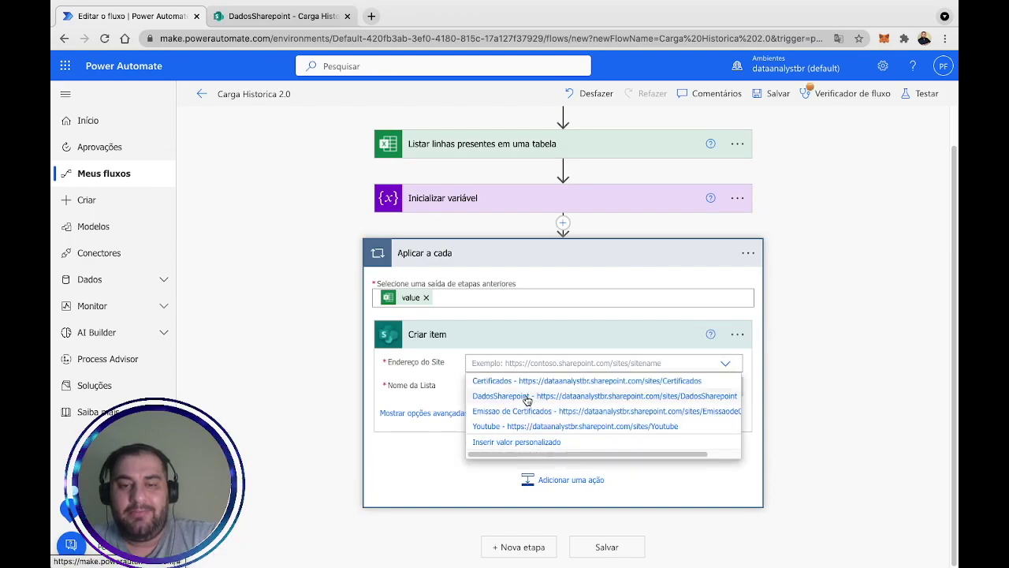
click(526, 400)
click(723, 401)
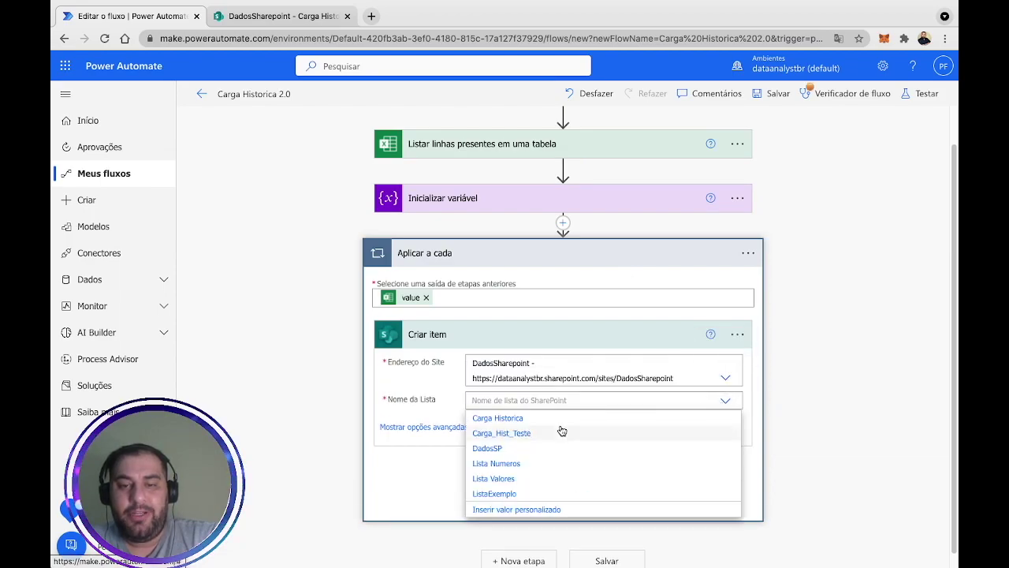
click(524, 418)
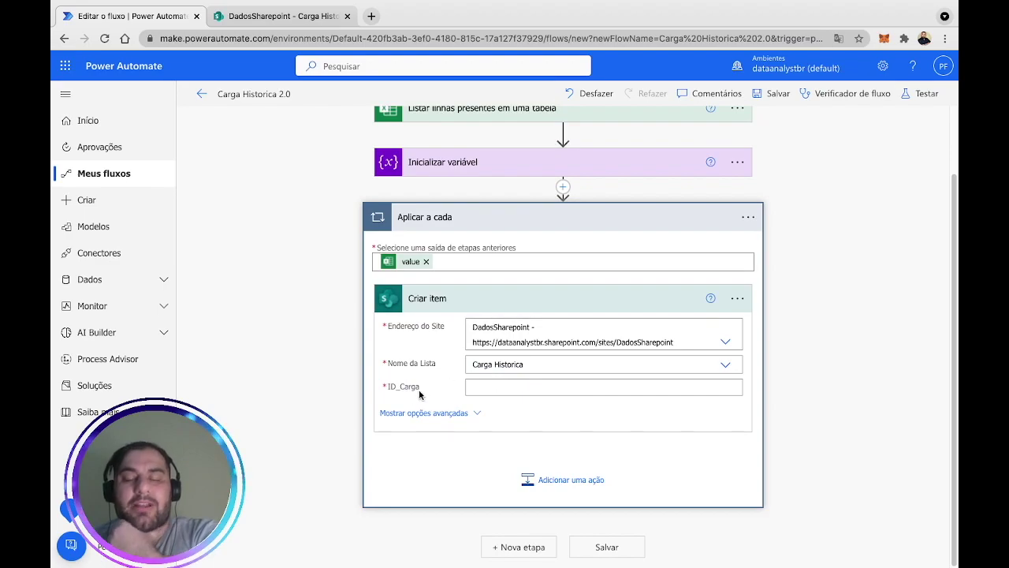
- Map the Excel Coluna_ID value into the ID_Carga field and save the flow
click(502, 387)
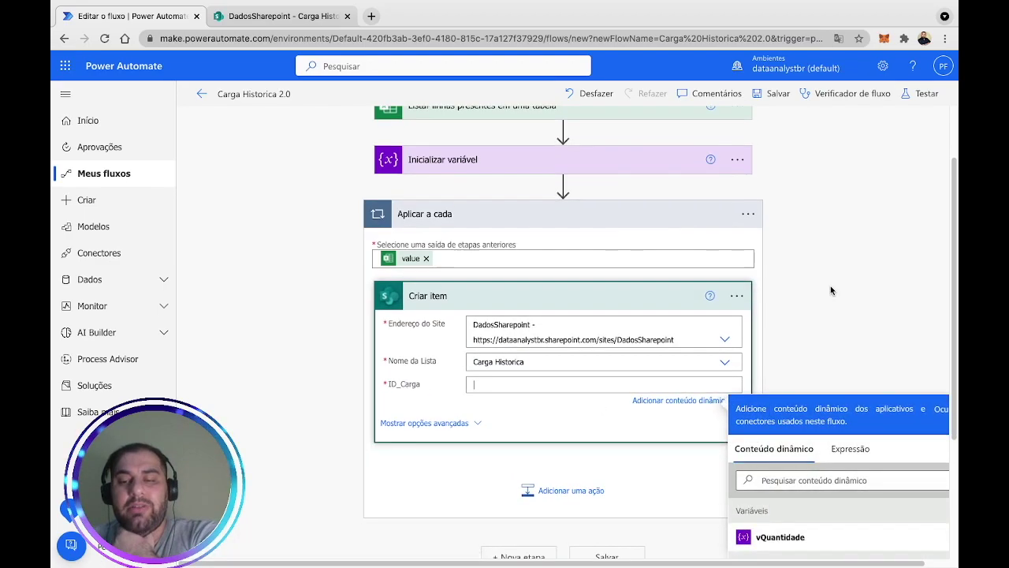
click(798, 409)
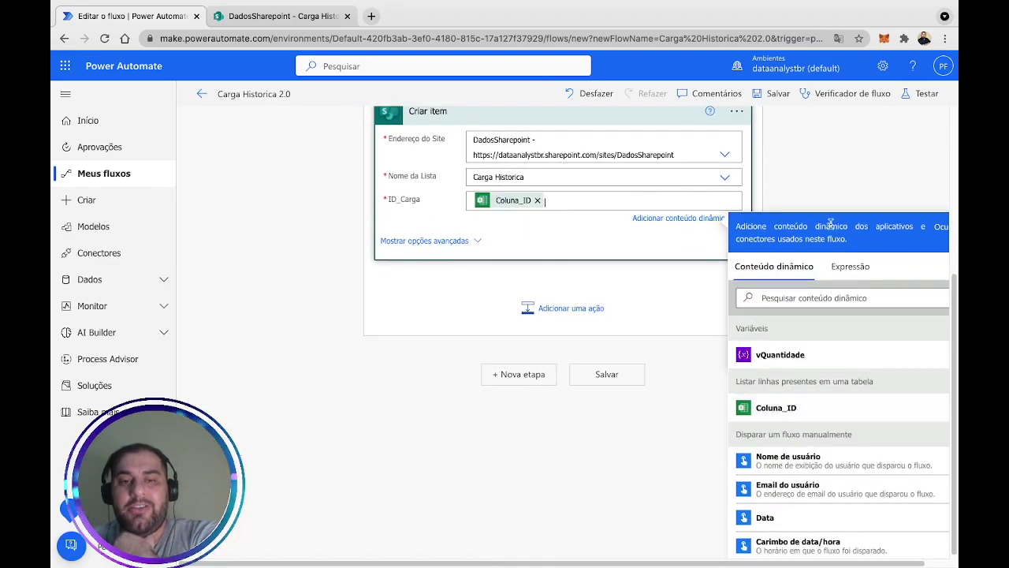
click(846, 183)
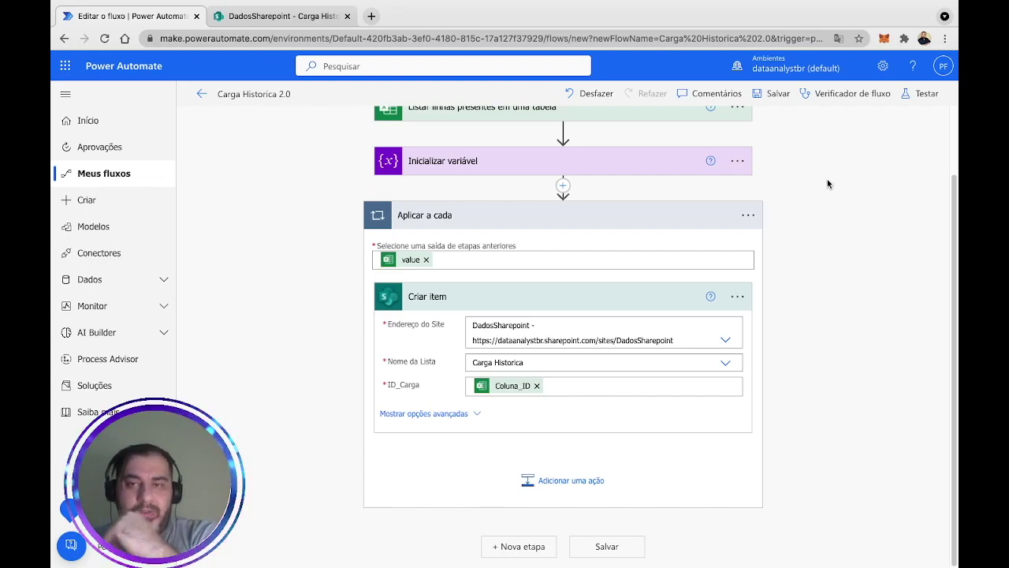
click(783, 94)
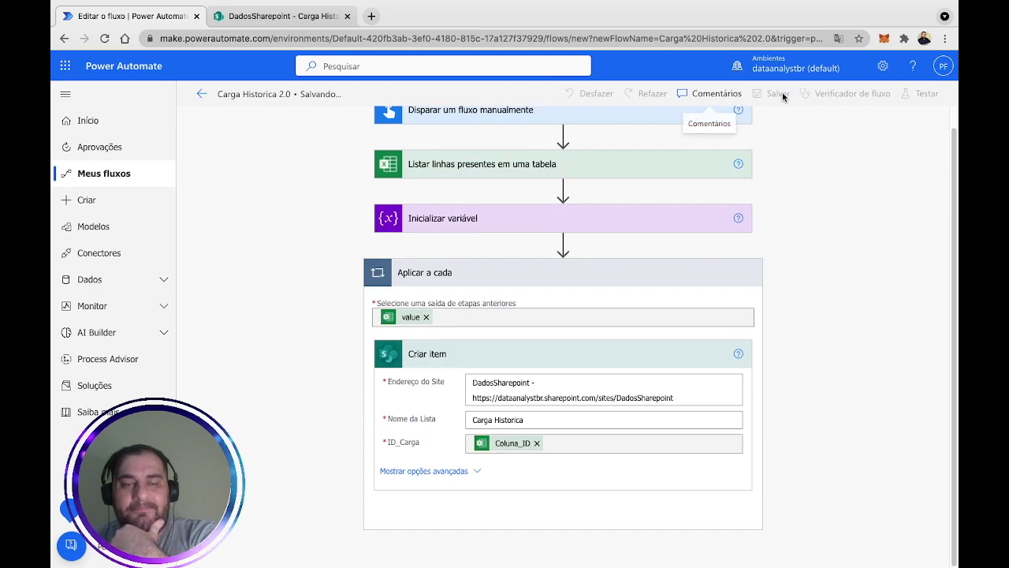
- Check that the Carga Historica list is still empty, then return to the flow editor
click(299, 19)
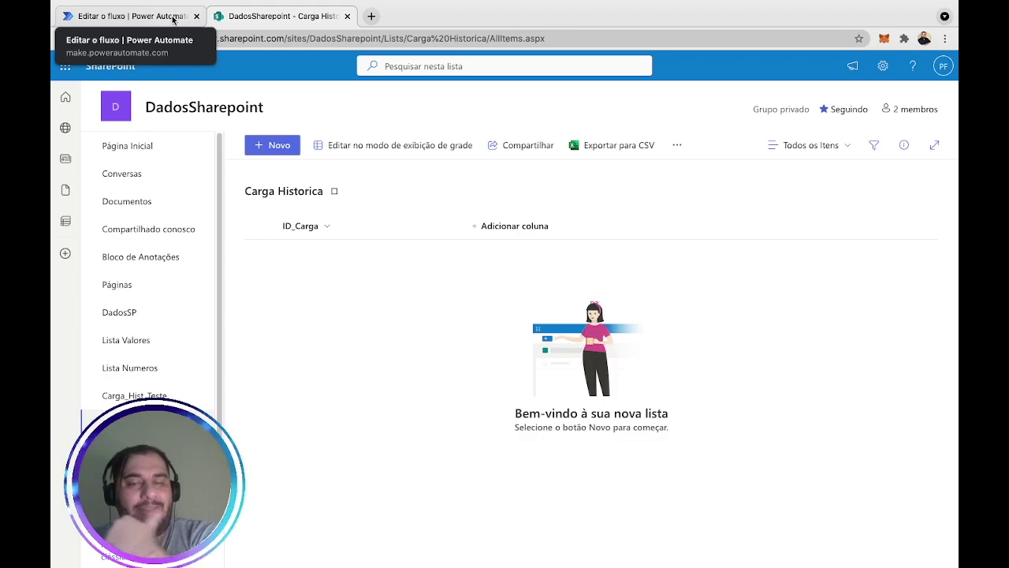
click(174, 17)
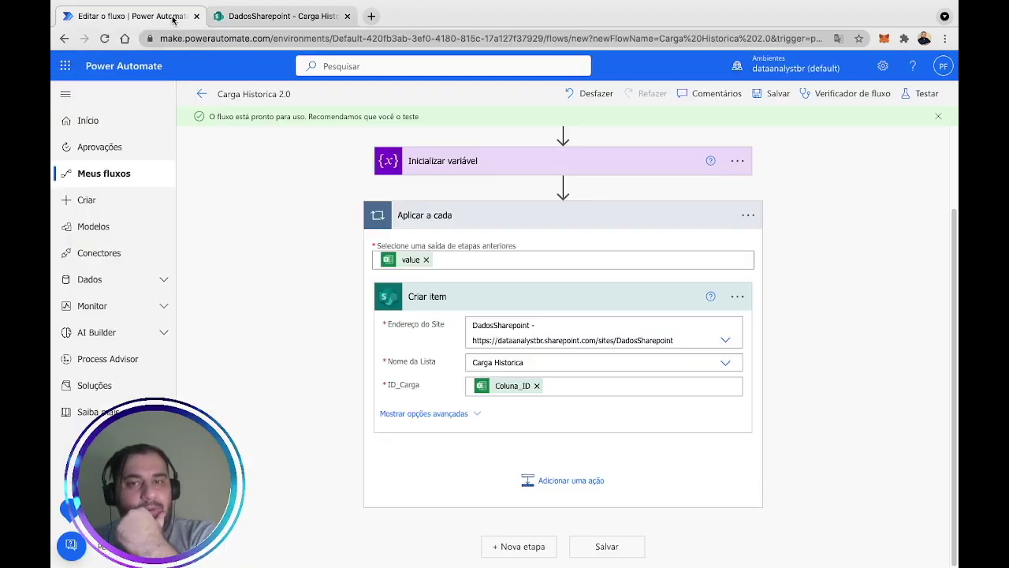
- Start a manual test run, continuing with the verified Excel and SharePoint connections
click(921, 96)
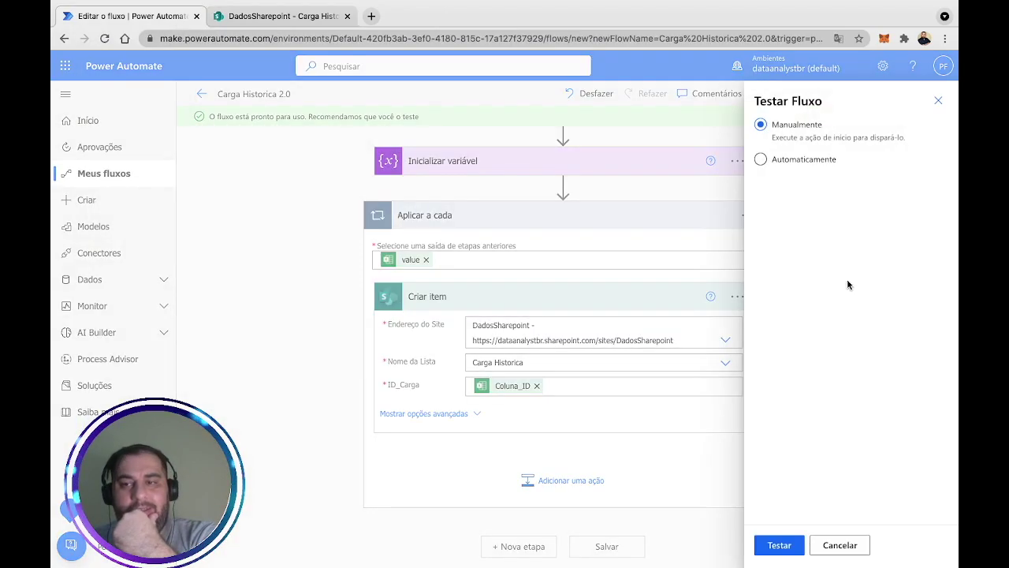
click(782, 546)
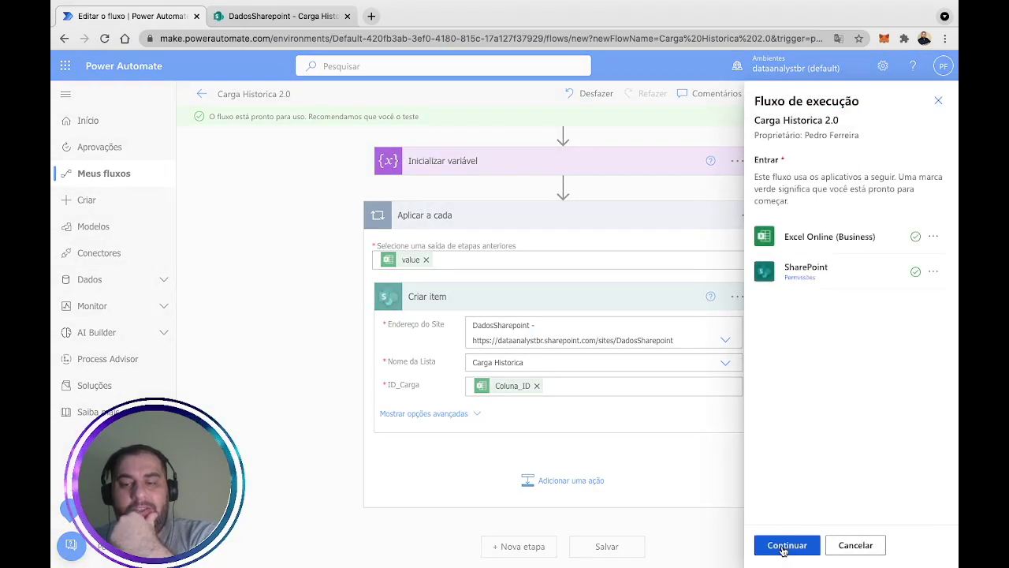
click(782, 545)
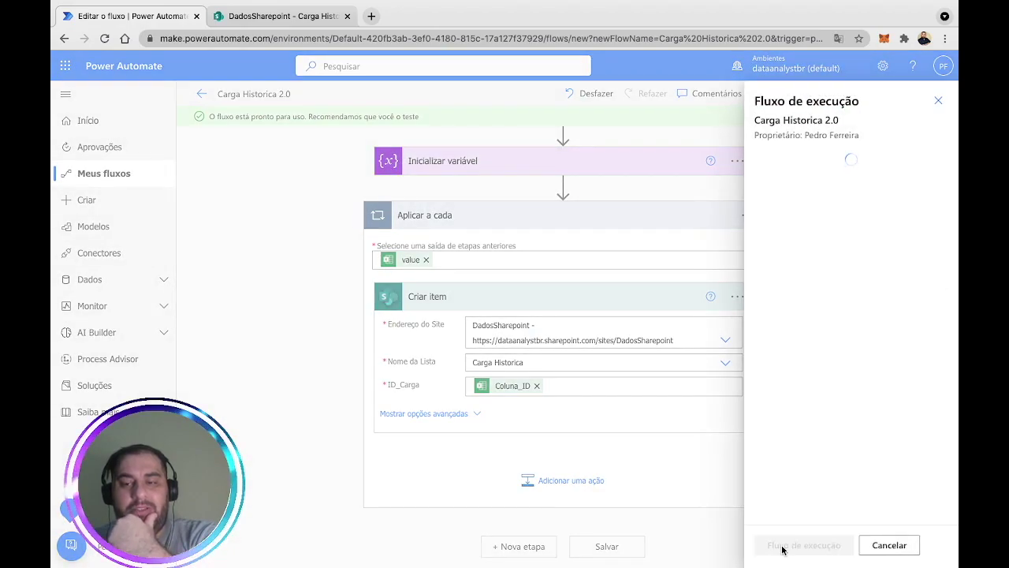
click(784, 545)
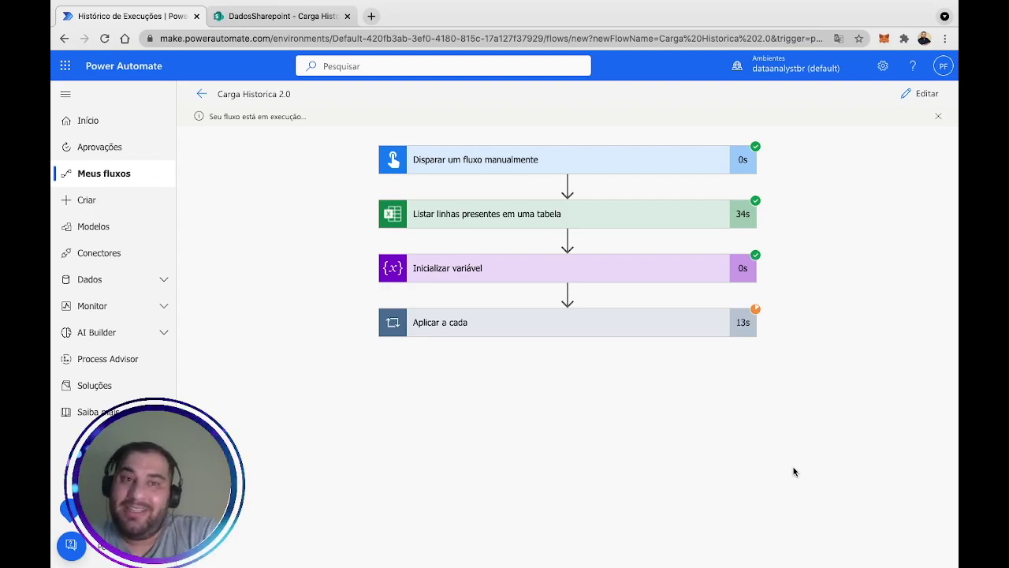
- Expand the Aplicar a cada loop and step forward through its iterations
click(635, 333)
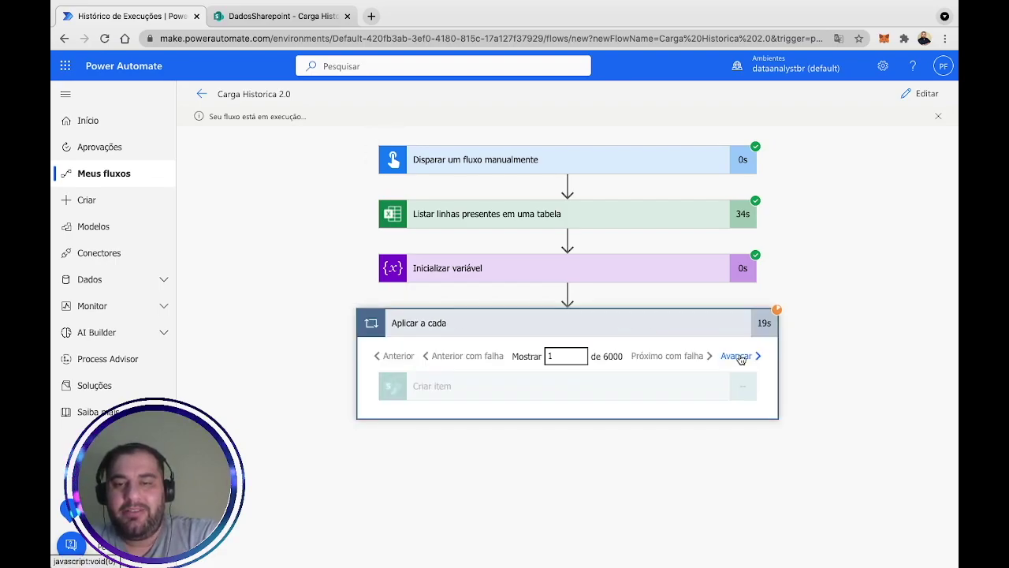
click(737, 356)
click(735, 356)
click(735, 356)
- Advance the loop, confirm Carga Historica holds items 1, 2, 3 onward, then return to the [TESTE] flow runs
click(735, 356)
click(284, 16)
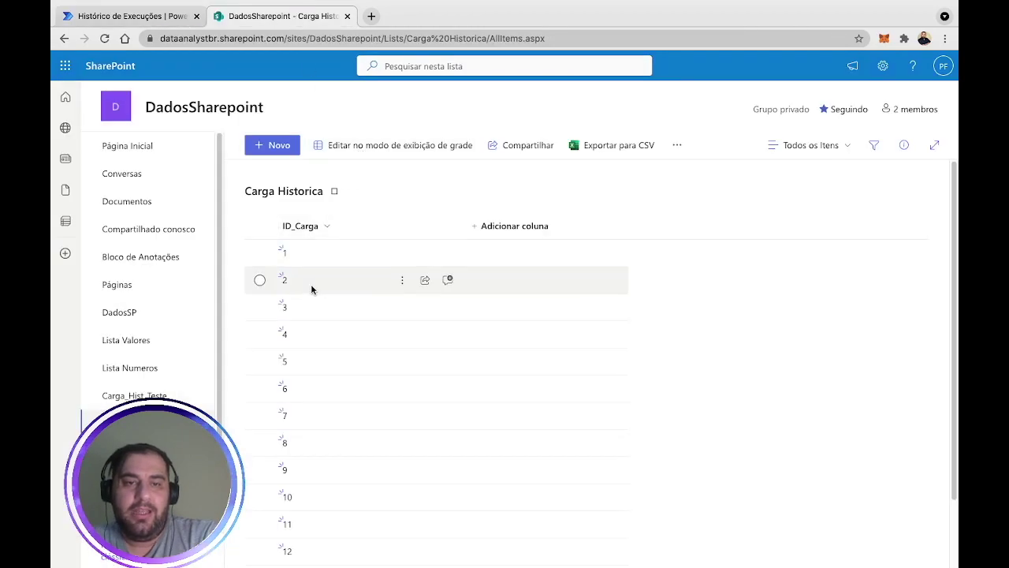
scroll(309, 287, down, 1)
scroll(351, 302, up, 1)
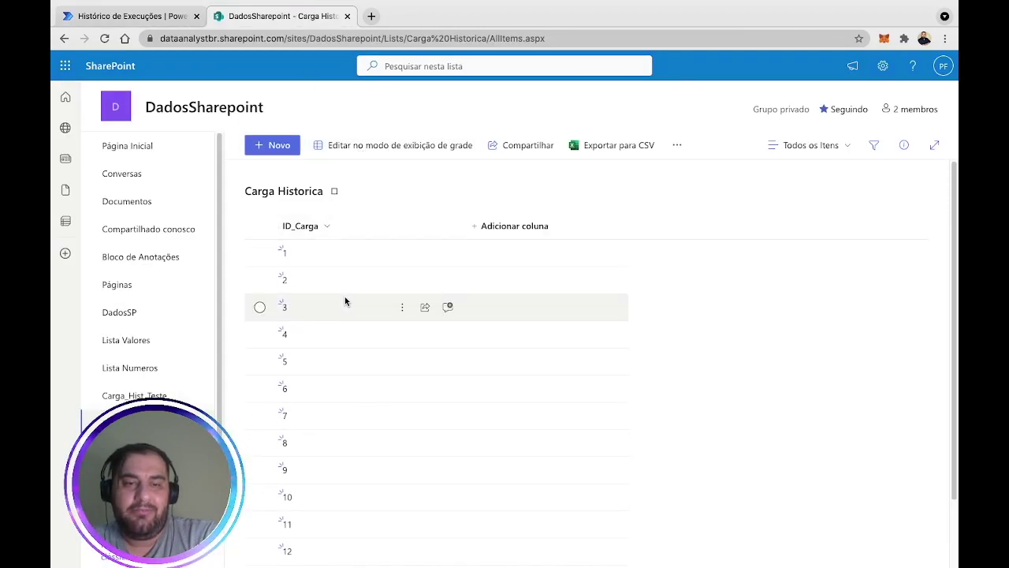
mouse_move(214, 104)
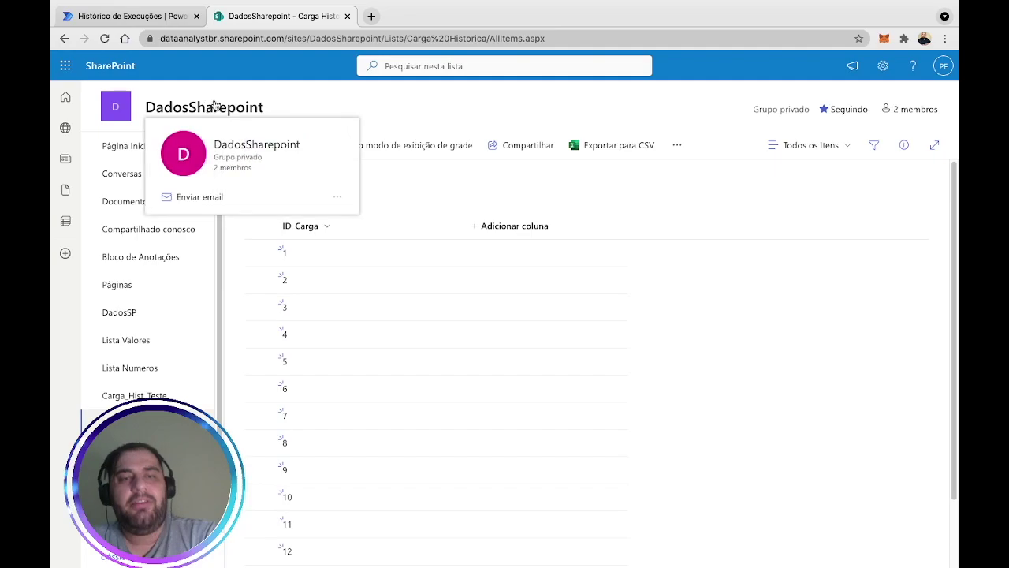
click(150, 15)
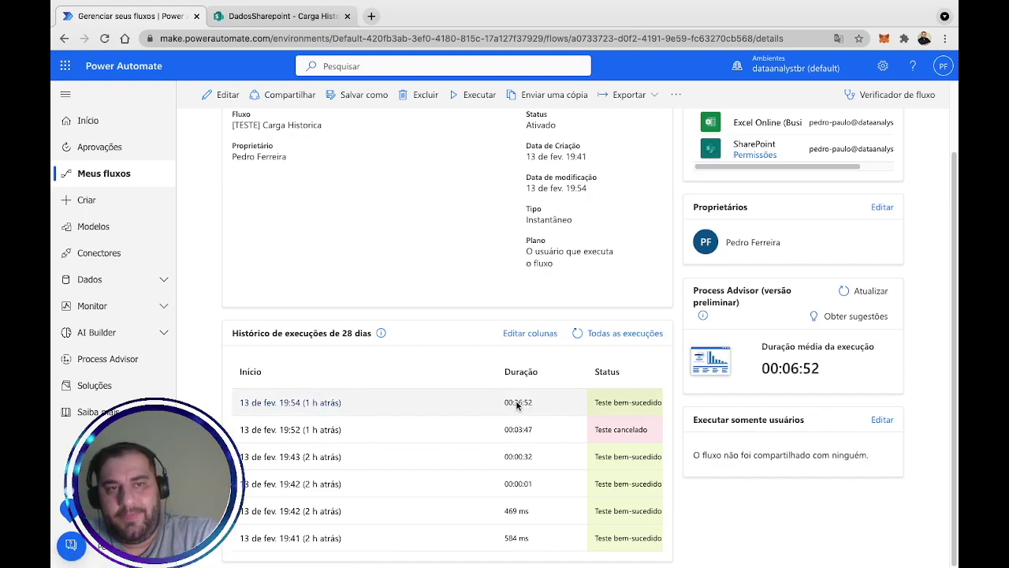
- Open the 13 Feb 19:54 successful test run that took 00:36:52
double_click(508, 404)
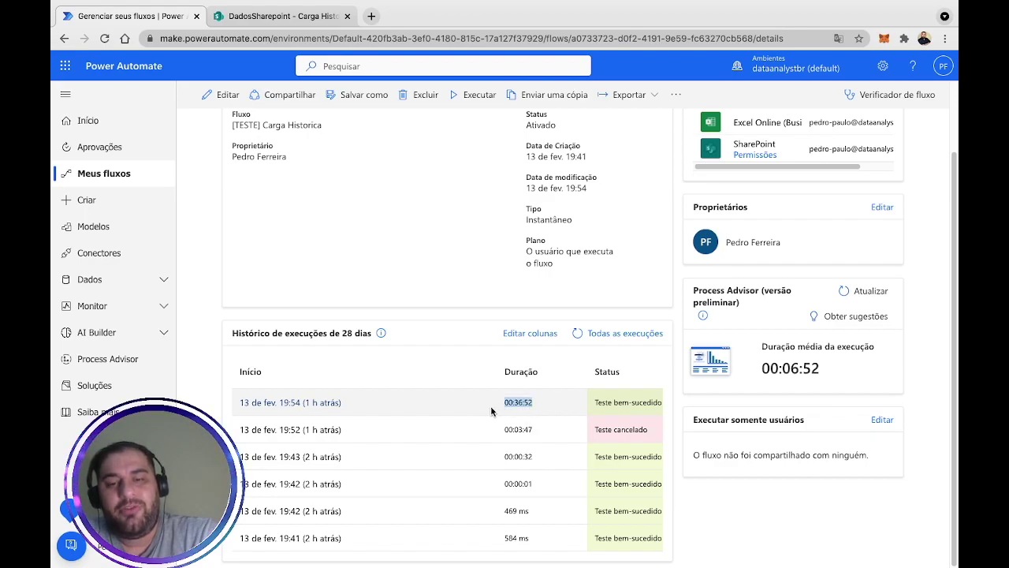
click(293, 403)
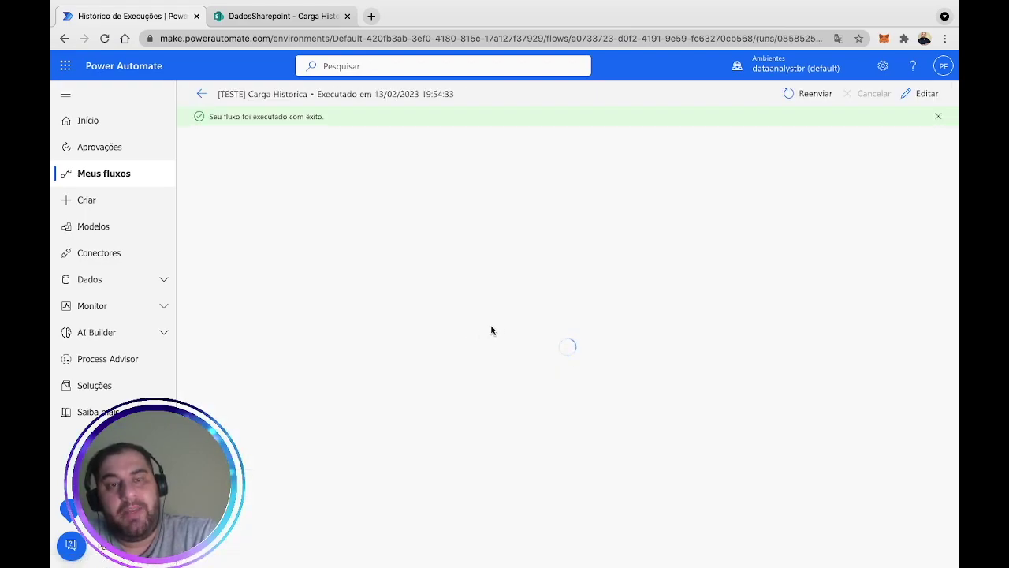
- Expand the Aplicar a cada 2 loop and the Criar item action's inputs and outputs
click(584, 281)
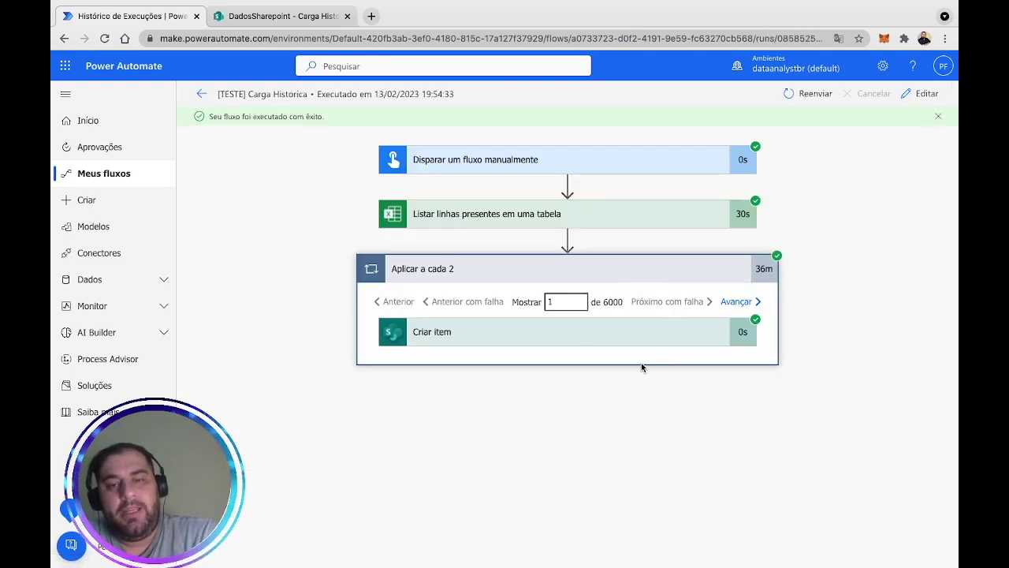
click(639, 341)
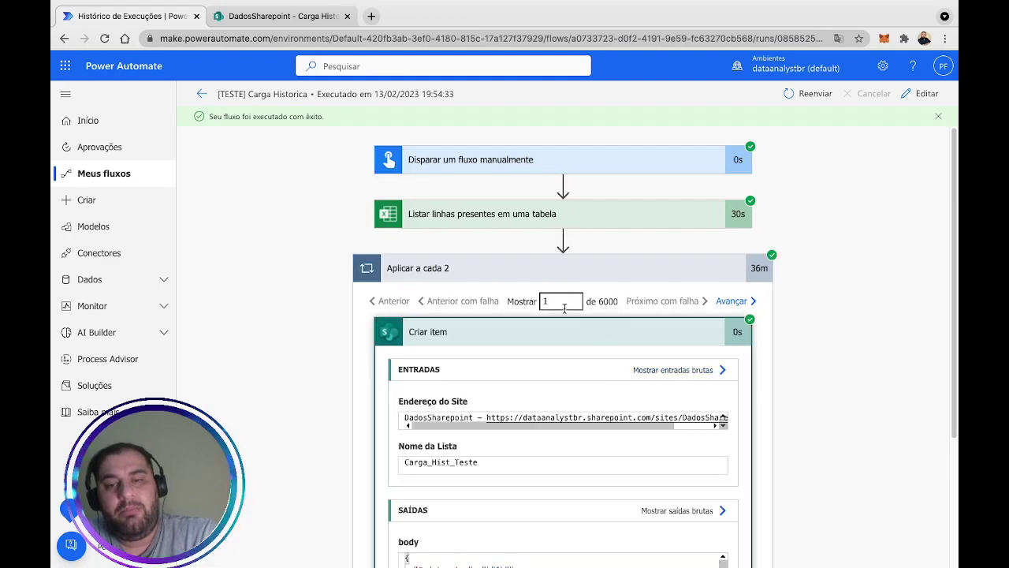
drag(565, 303, 527, 301)
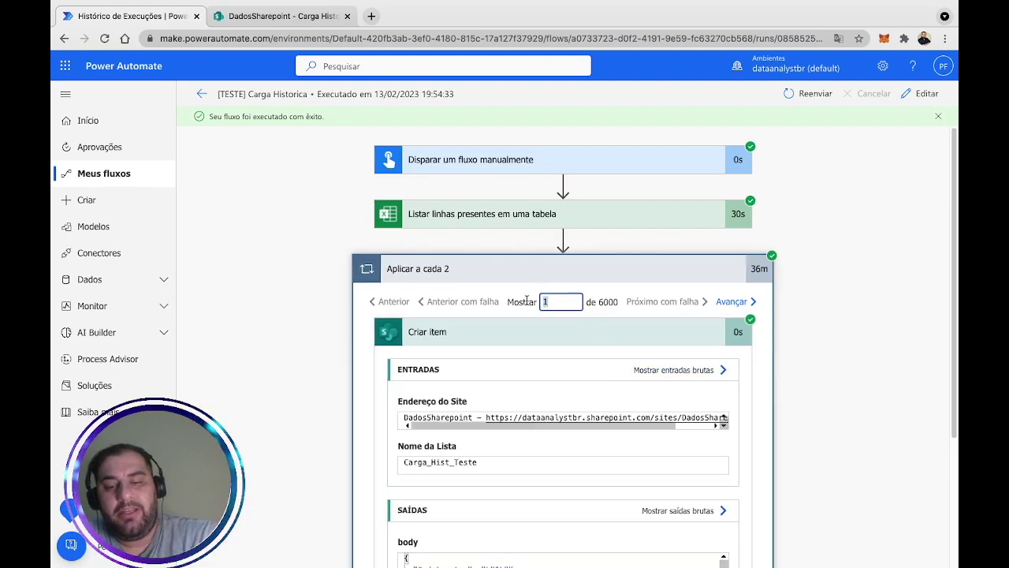
click(634, 304)
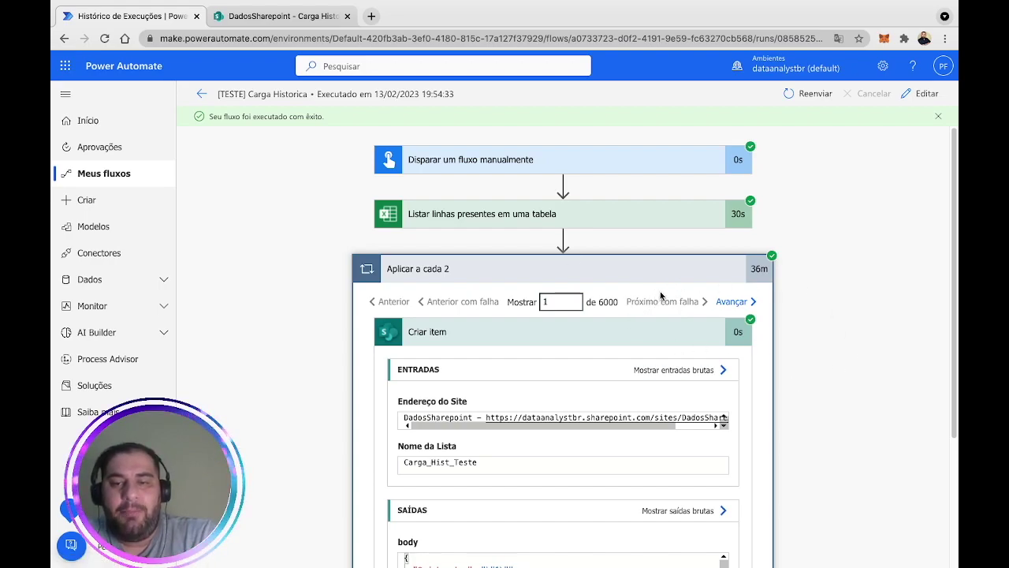
- Jump to loop iteration 6000 of 6000 and check Criar item wrote ID_Carga 6000
click(730, 303)
click(730, 303)
click(730, 303)
click(730, 303)
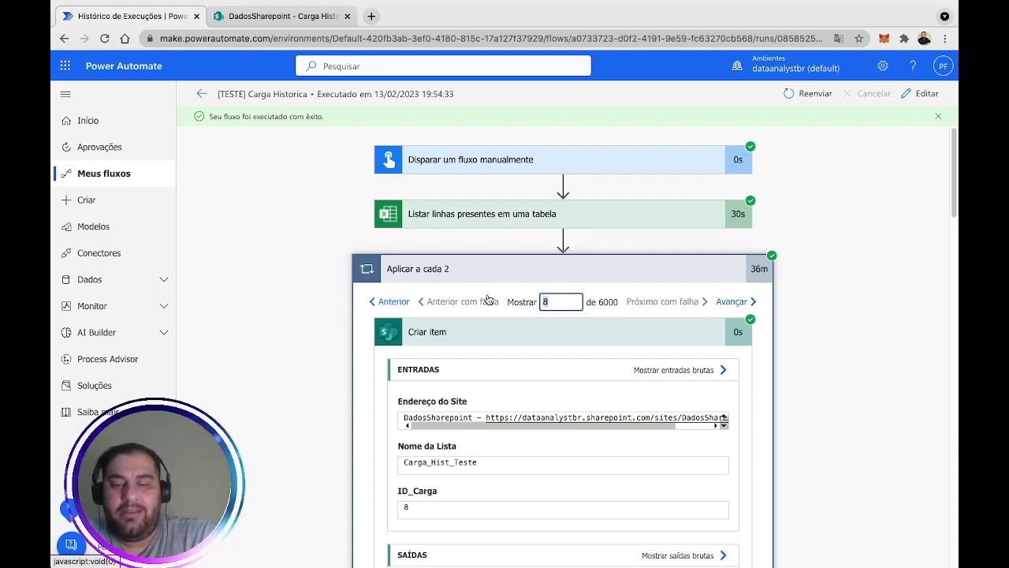
text(6000)
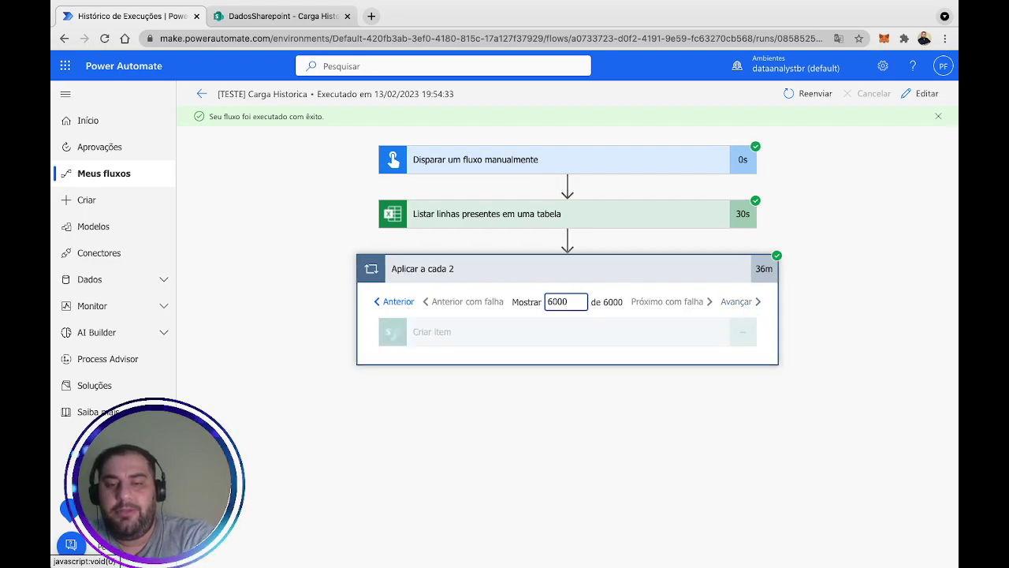
scroll(757, 359, down, 3)
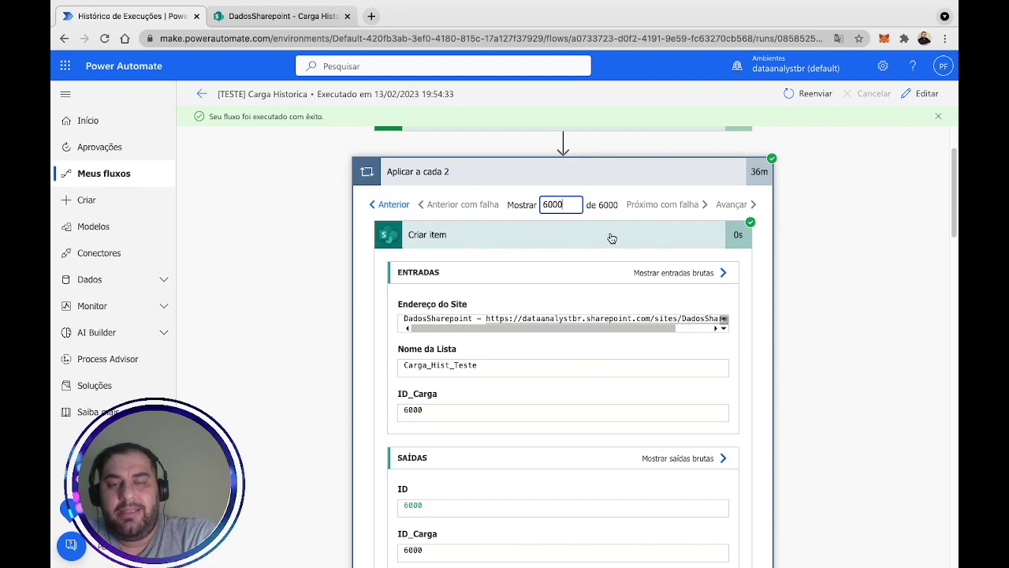
scroll(583, 245, down, 5)
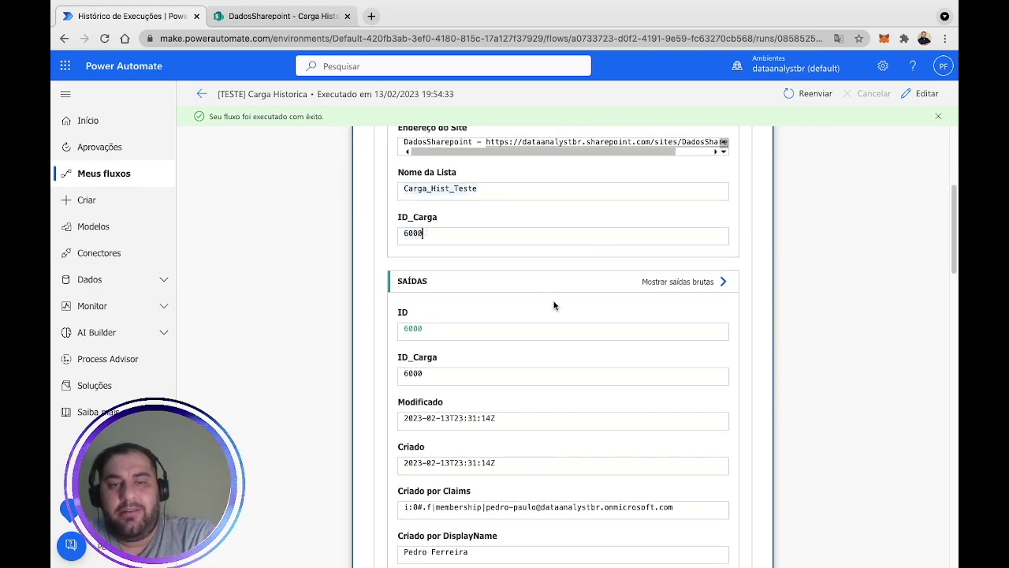
scroll(560, 288, down, 2)
scroll(561, 288, down, 3)
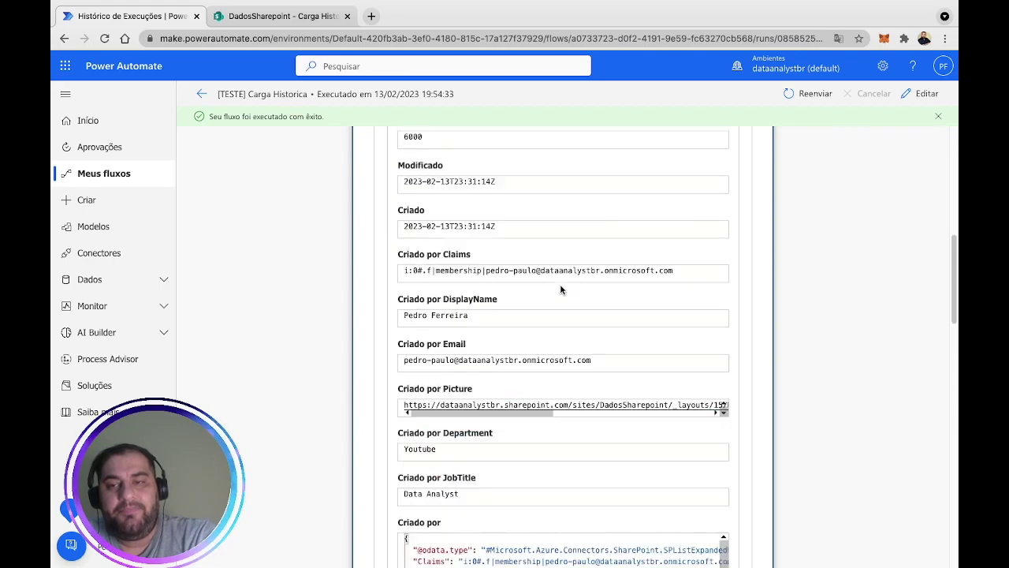
scroll(560, 289, up, 10)
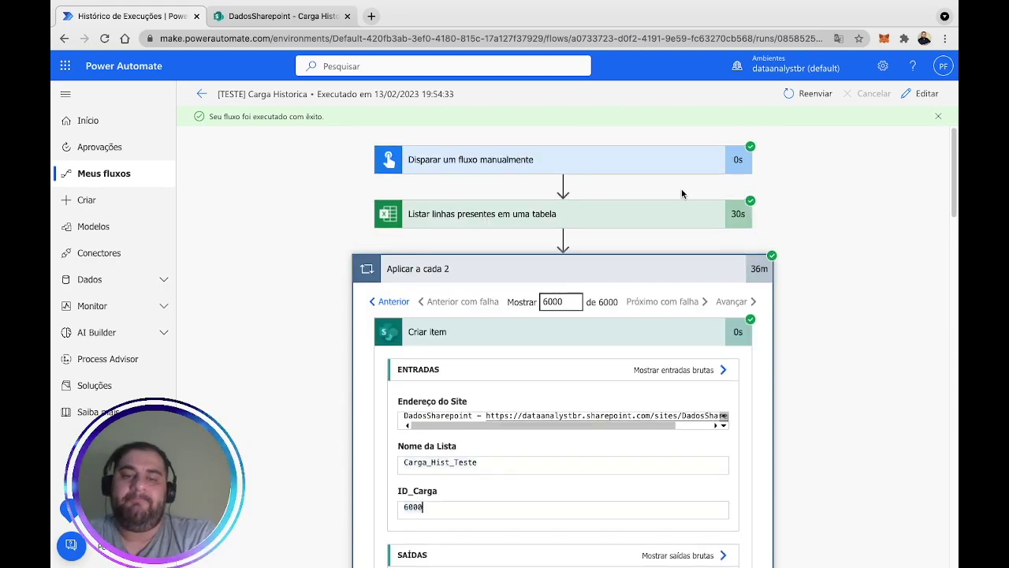